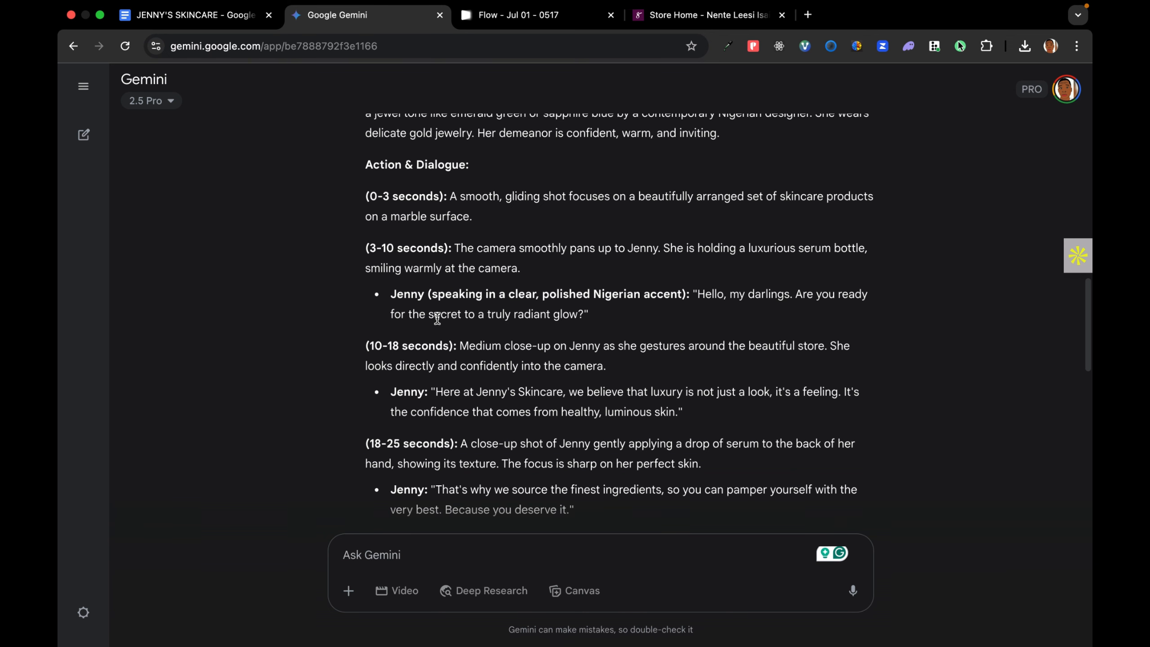
Read the generated ad script's timed scenes, dialogue and on-screen text, continuing through the Video Style Guide
scroll(438, 318, down, 3)
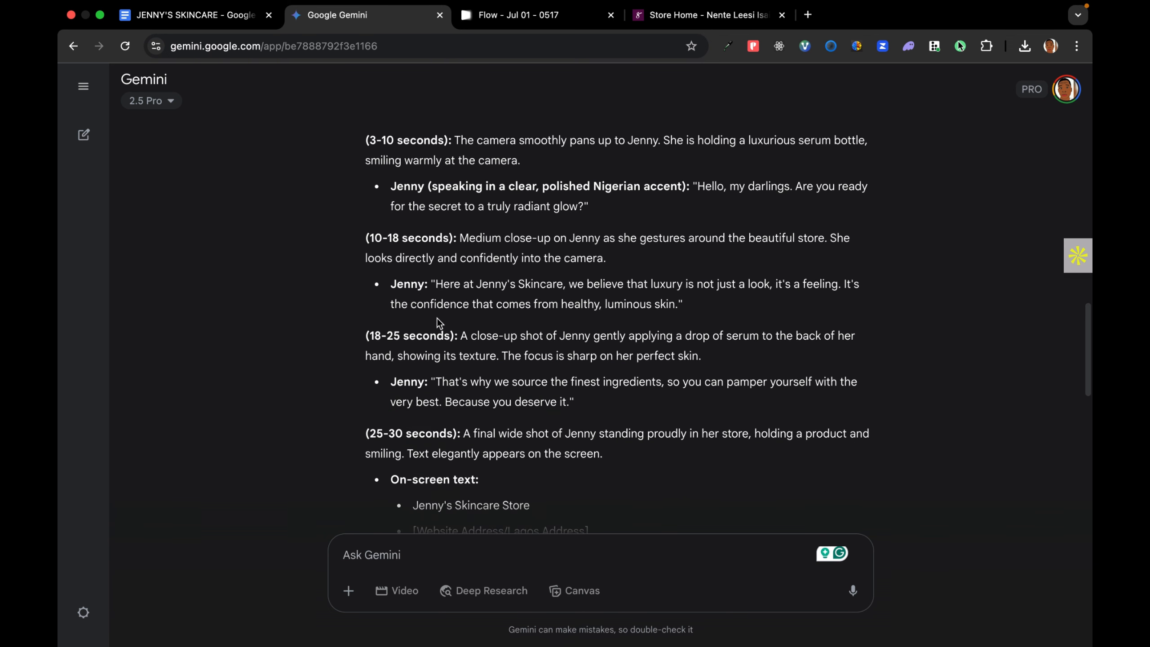
scroll(438, 322, down, 4)
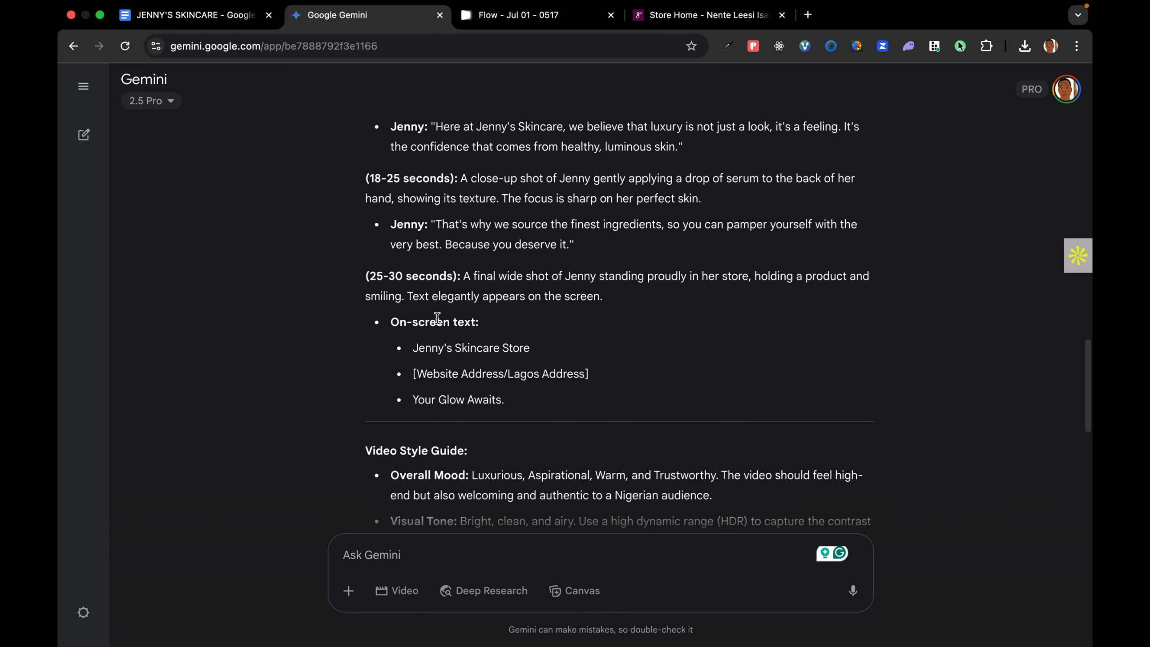
scroll(438, 318, up, 1)
drag(433, 231, 465, 254)
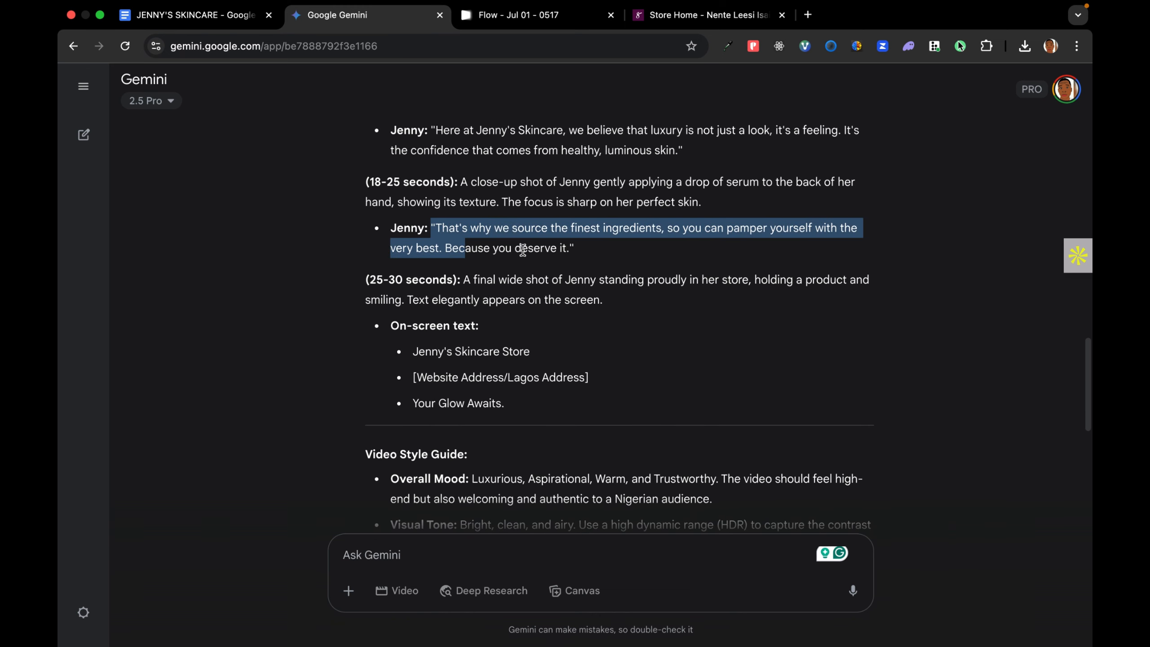
drag(575, 253, 445, 226)
scroll(460, 287, down, 2)
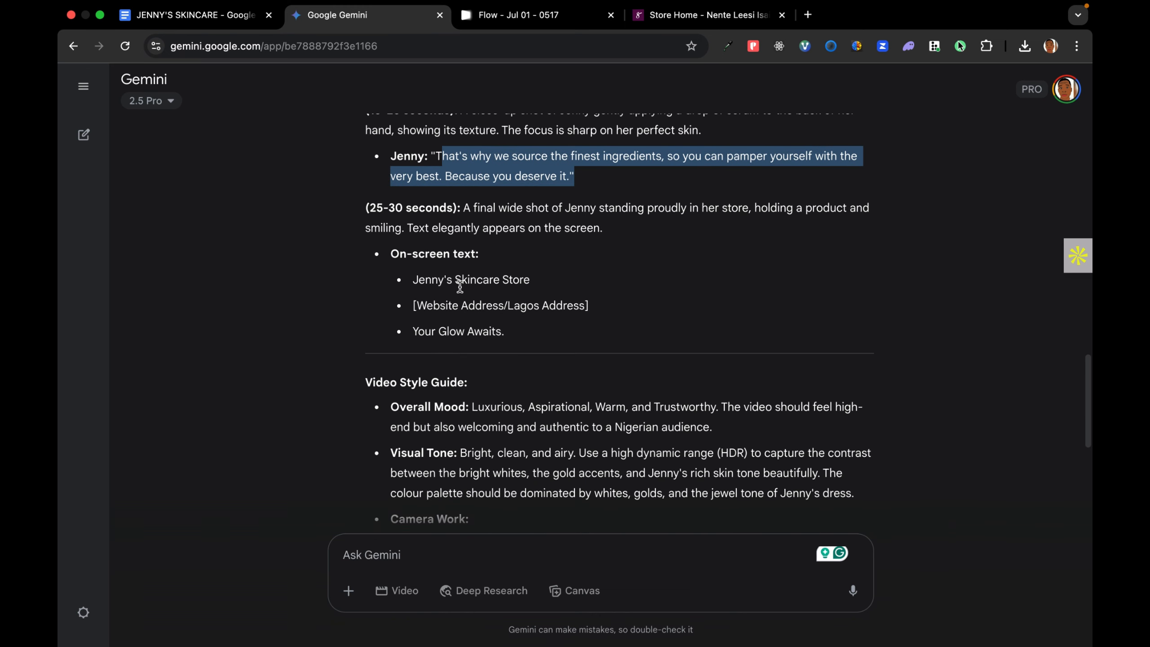
scroll(460, 287, up, 4)
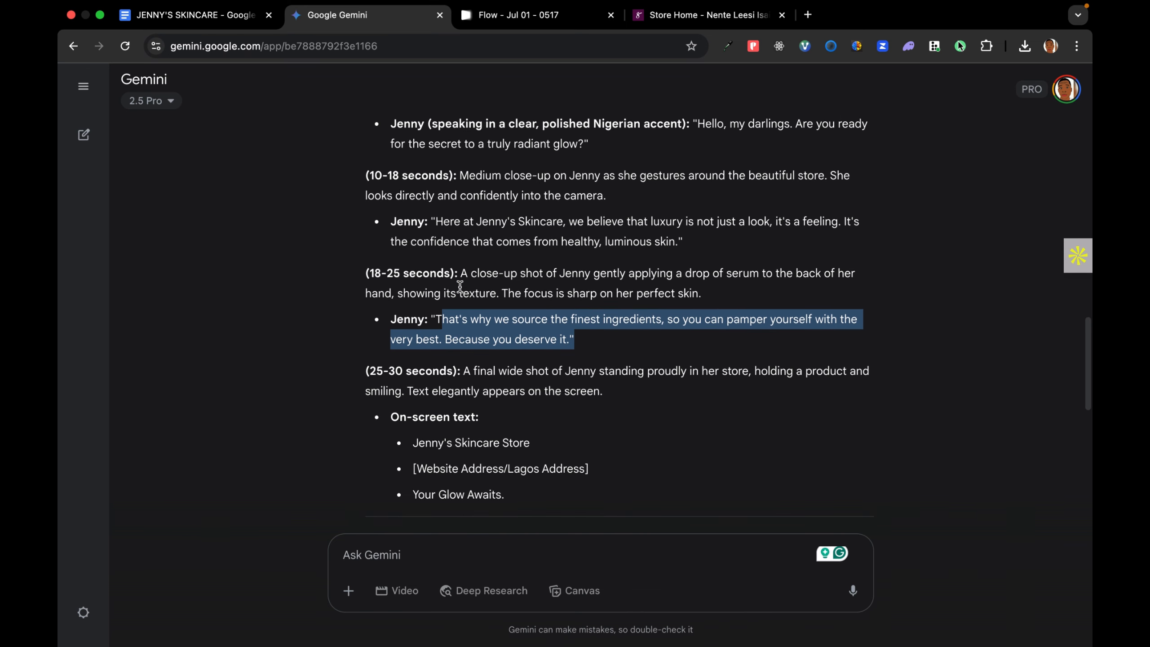
scroll(460, 286, down, 6)
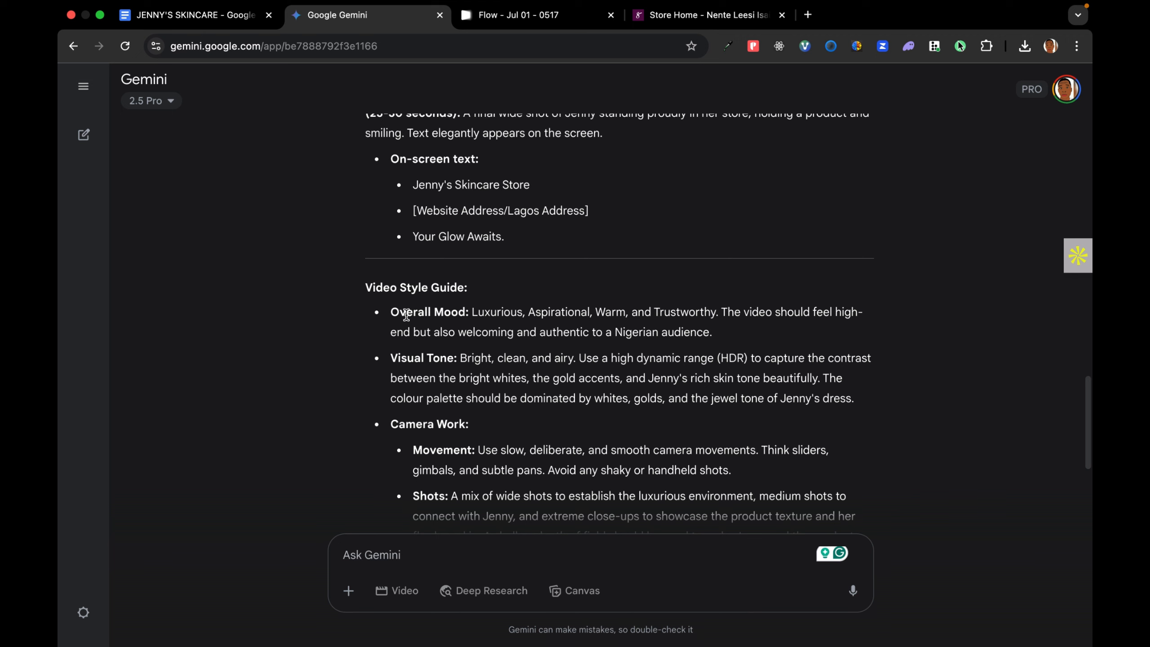
scroll(458, 335, down, 1)
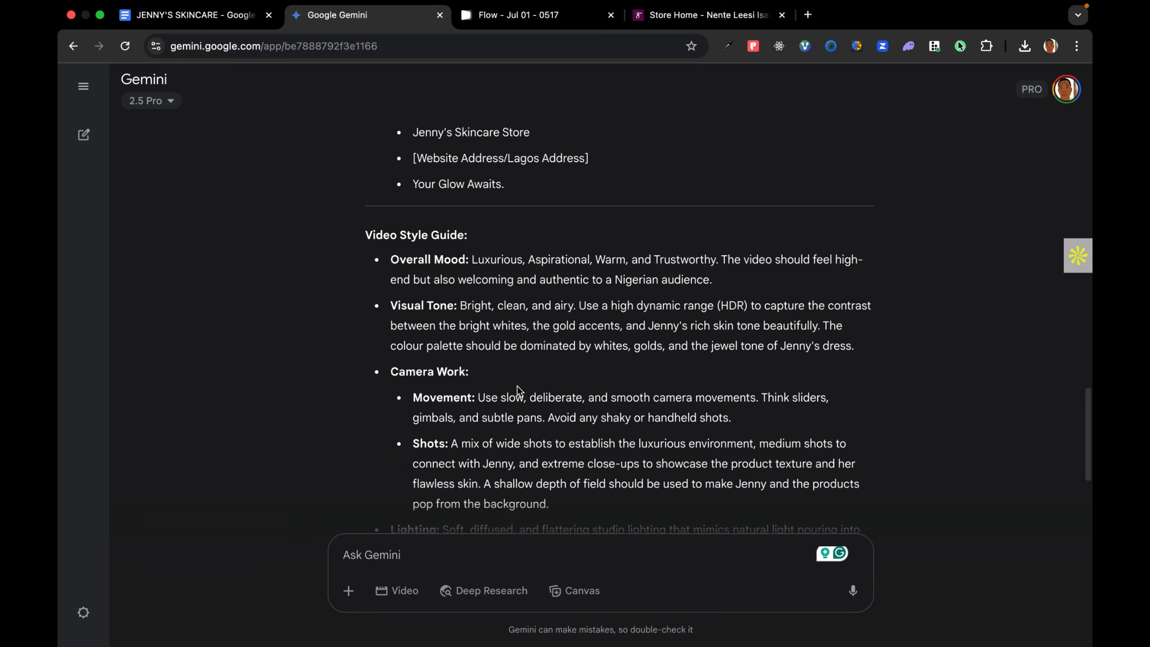
scroll(520, 390, down, 5)
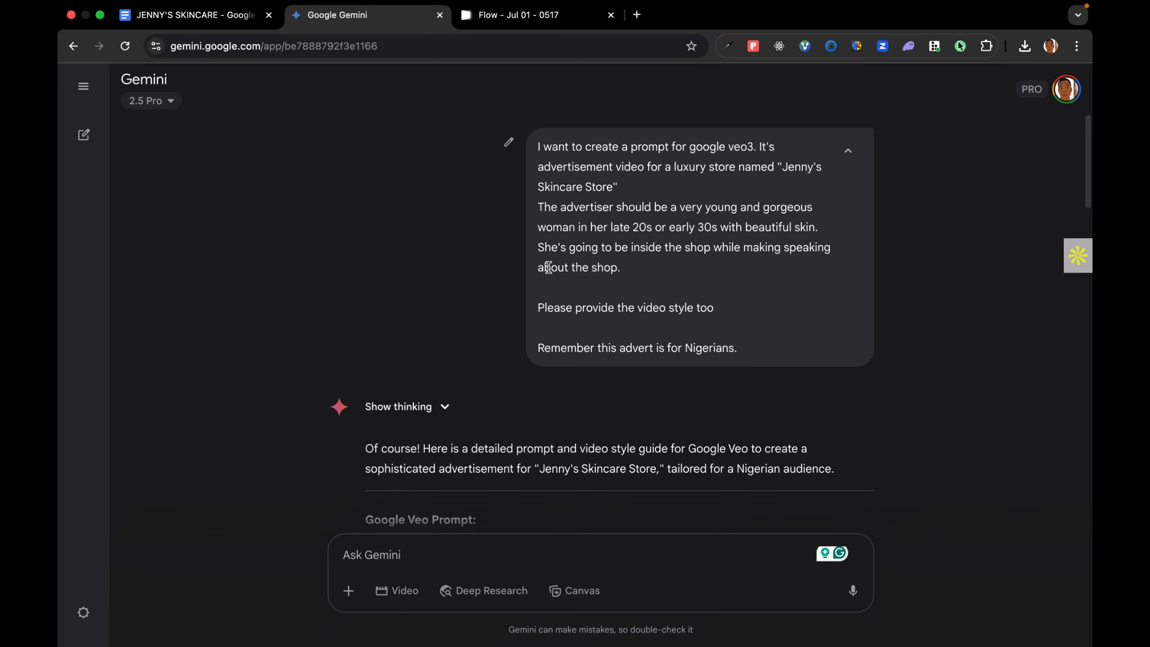
Review the full response from the original request onward, locating the Google Veo Prompt and Video Style Guide sections
scroll(546, 265, down, 6)
scroll(550, 269, down, 1)
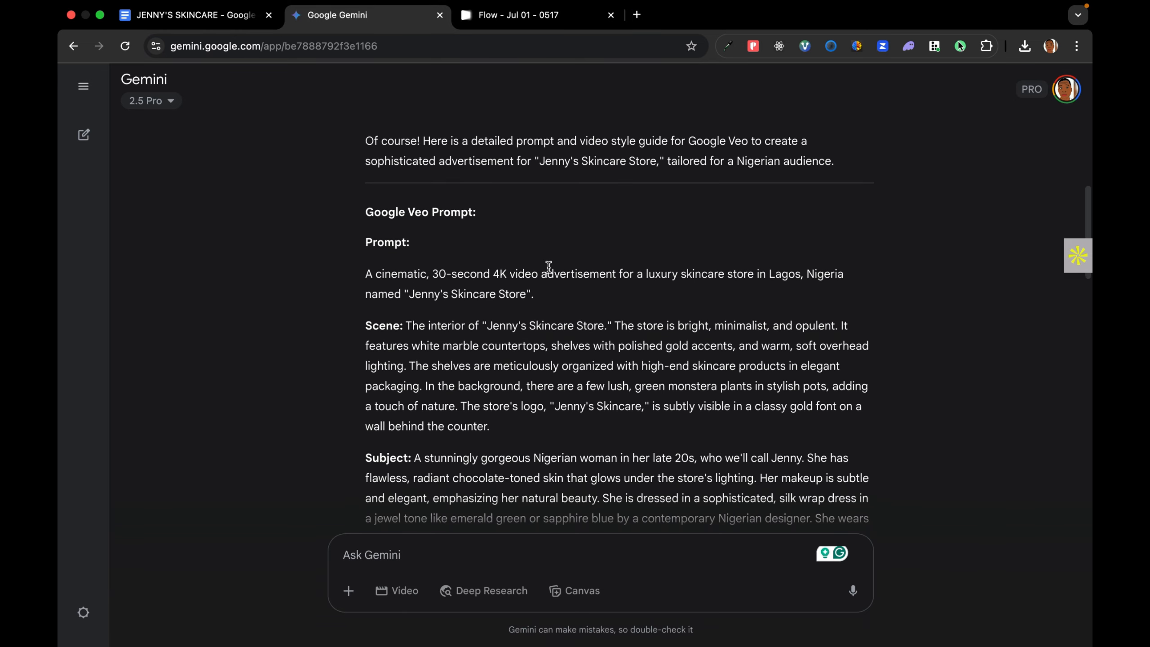
scroll(549, 268, down, 15)
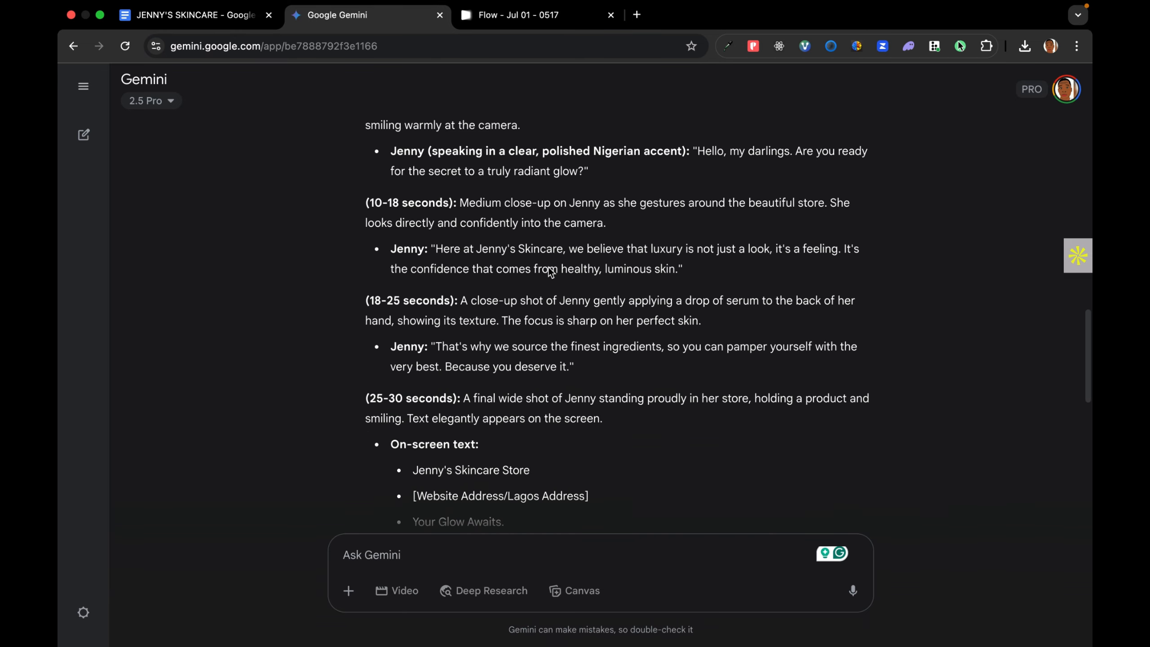
scroll(549, 270, down, 10)
scroll(549, 271, up, 10)
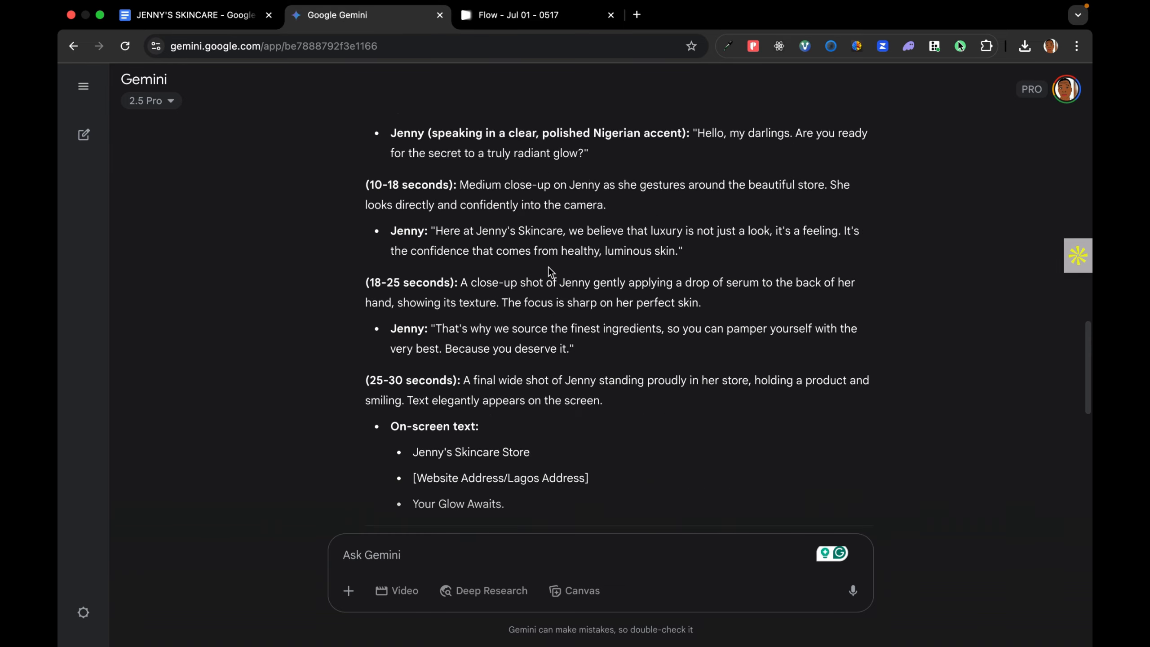
scroll(549, 271, up, 15)
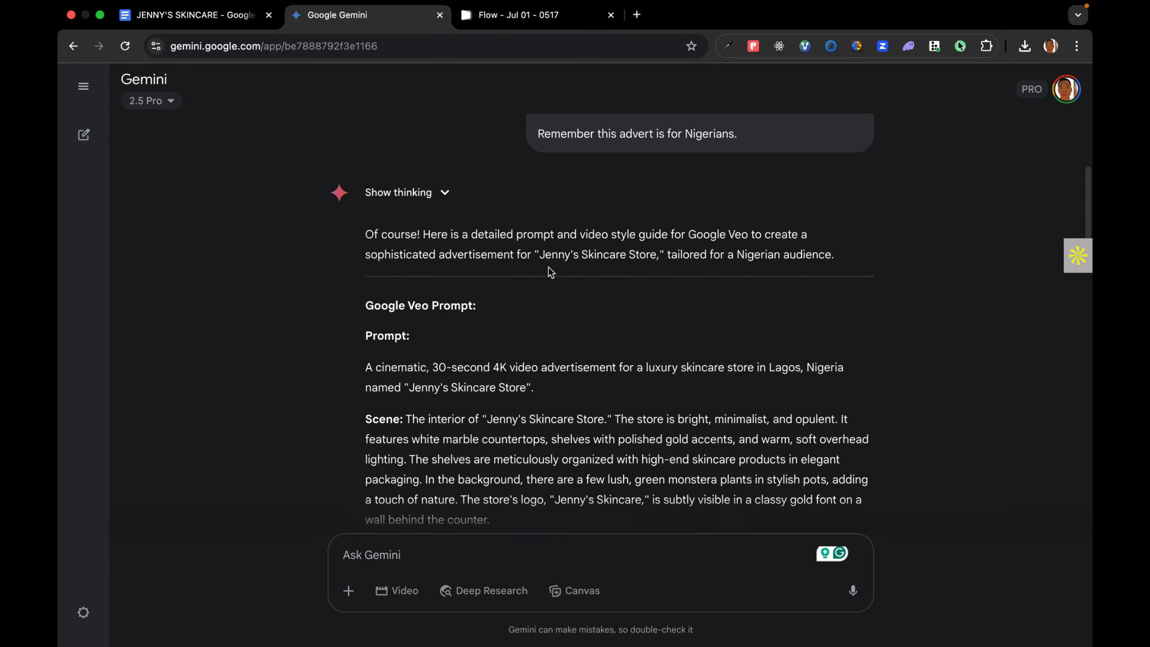
scroll(549, 271, up, 2)
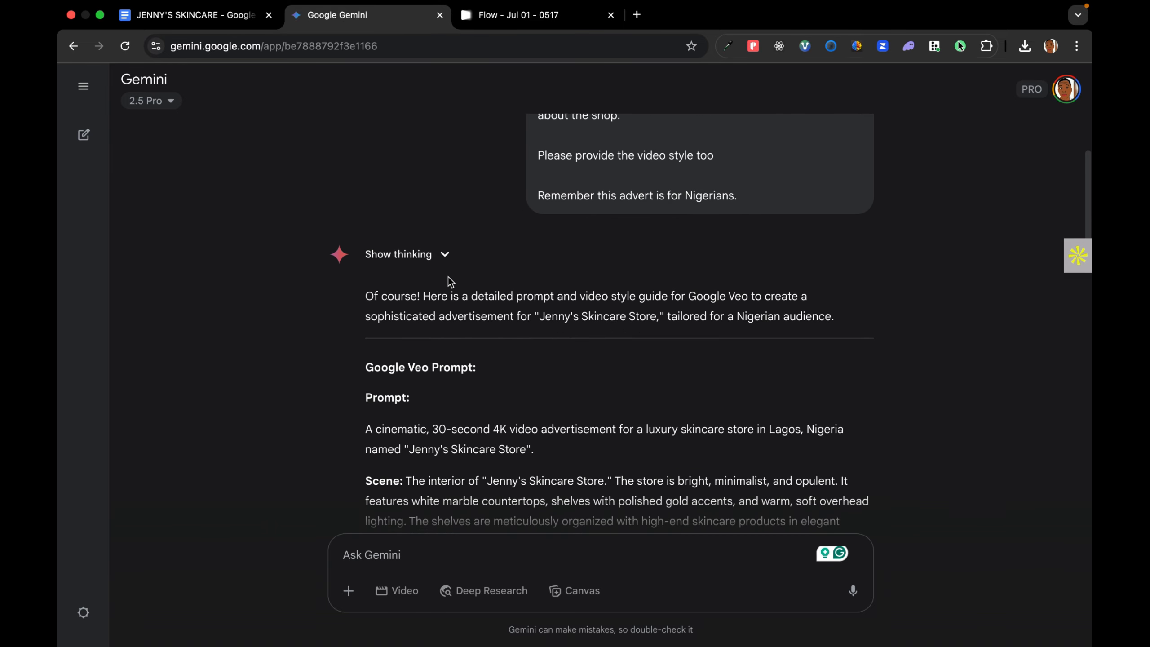
triple_click(410, 367)
scroll(410, 368, down, 20)
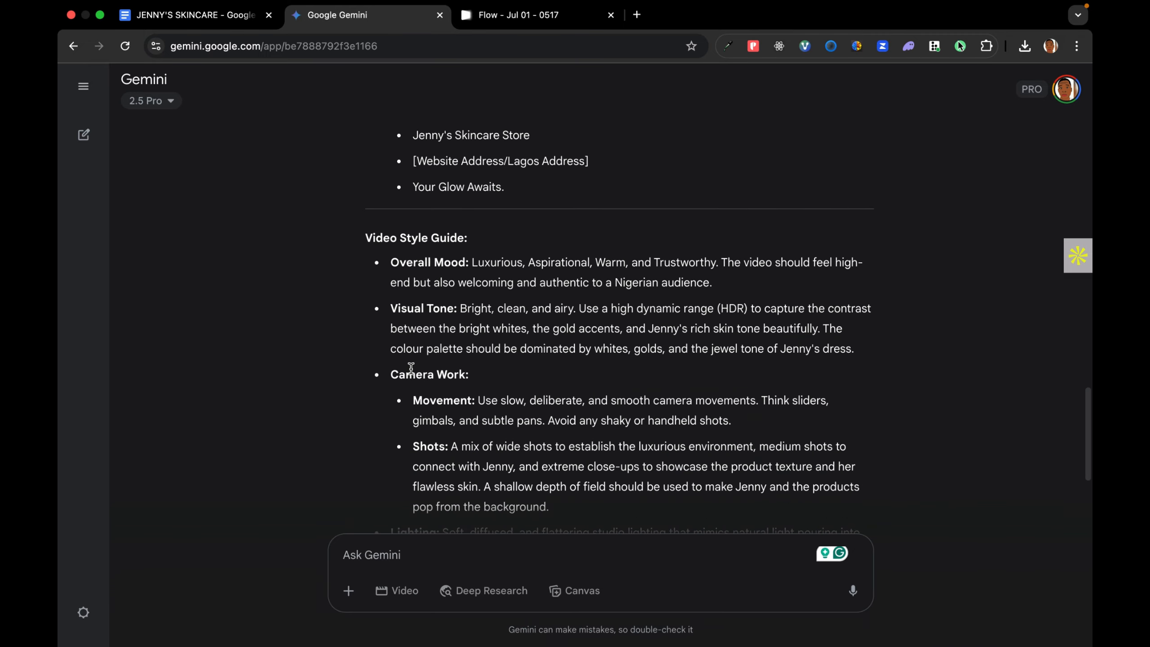
double_click(412, 235)
Copy the complete Video Style Guide section from its heading through the Music item
scroll(430, 270, down, 5)
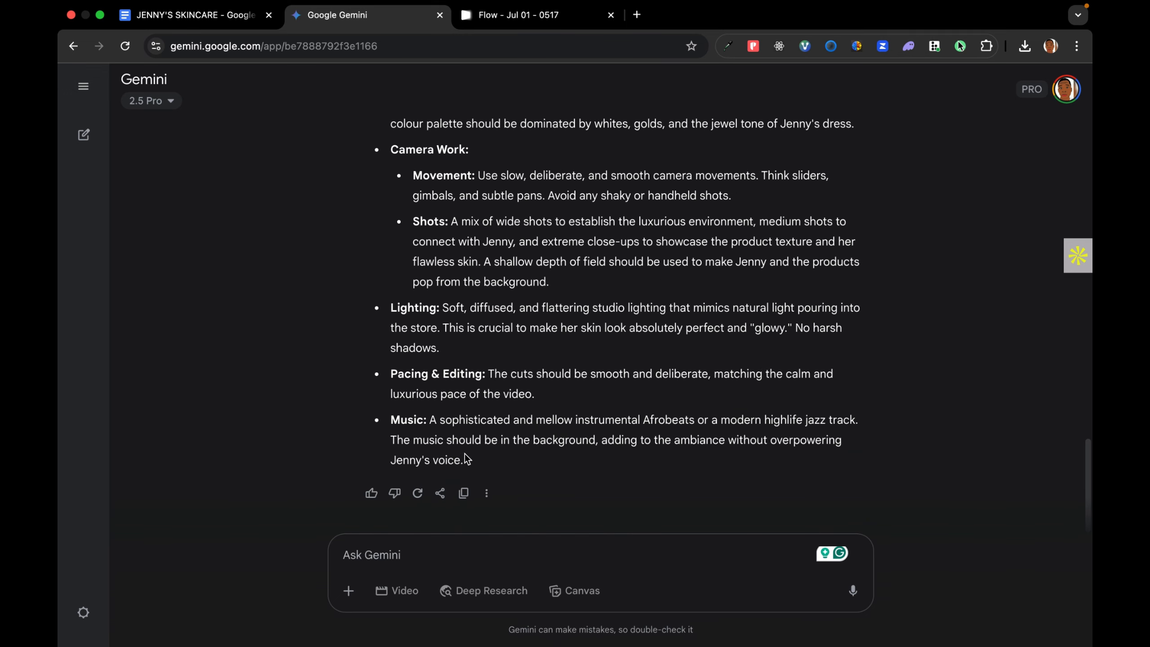
drag(466, 459, 368, 274)
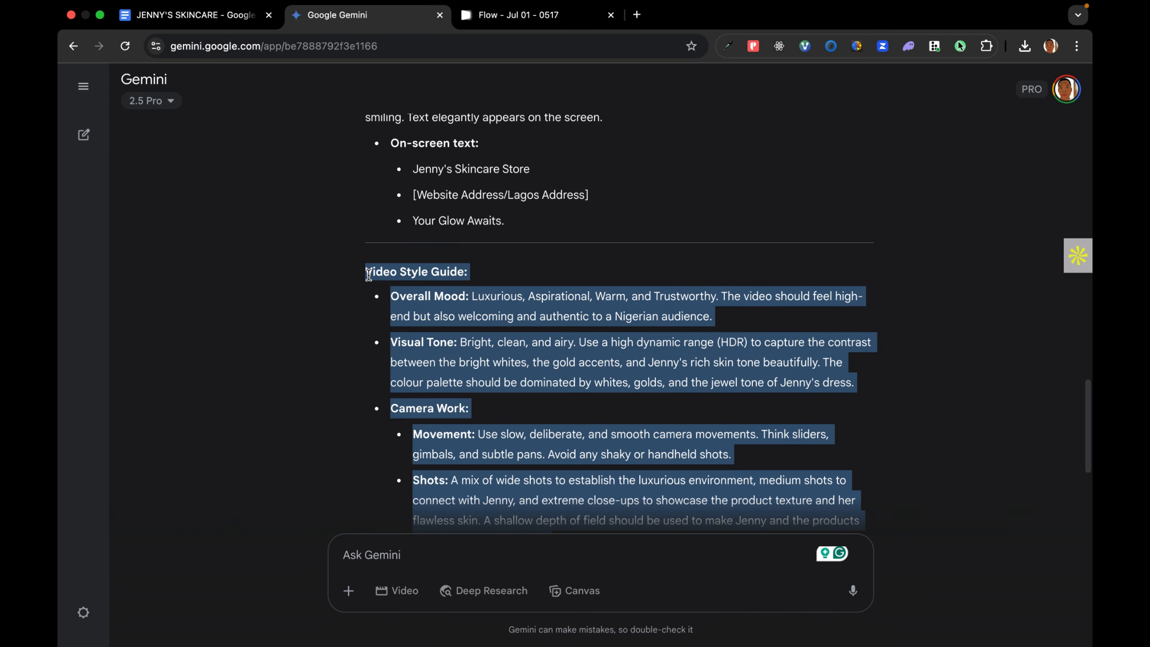
right_click(397, 273)
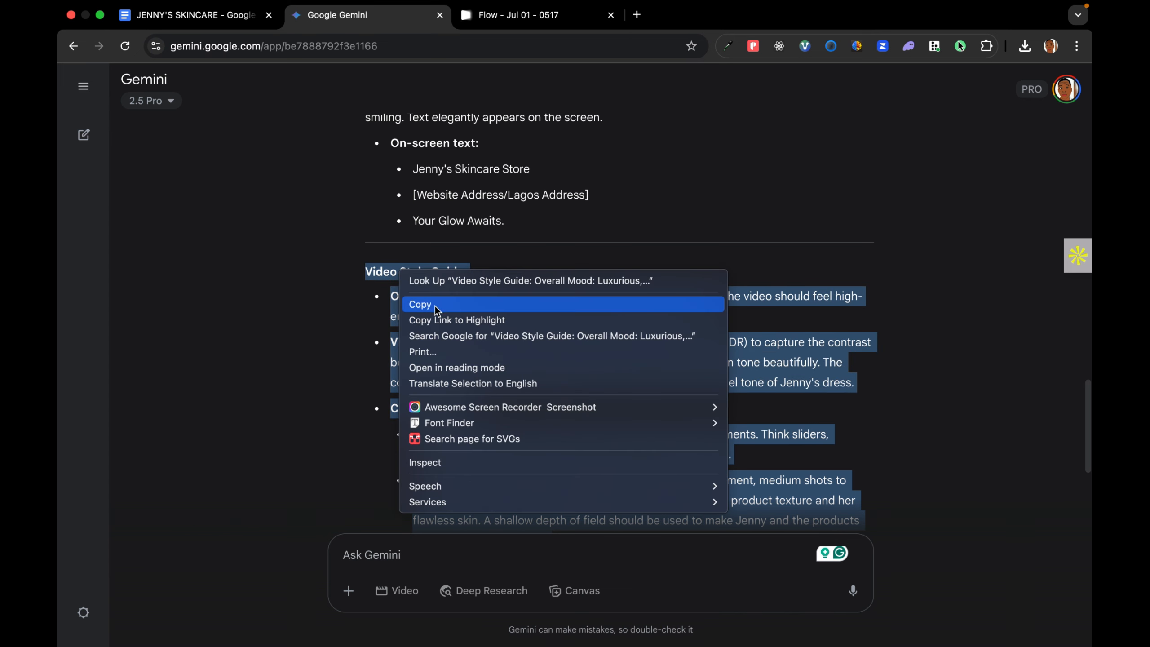
click(421, 305)
Switch to the Flow project and paste the style guide into the text-to-video prompt, followed by a blank line
click(518, 14)
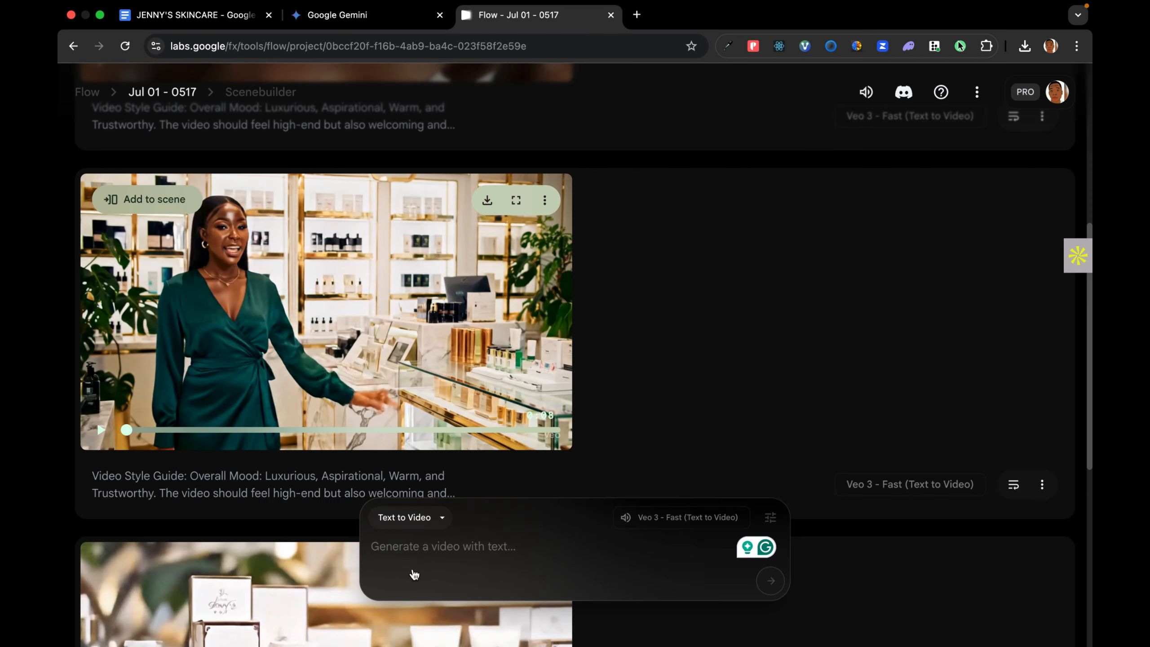
key(super+v)
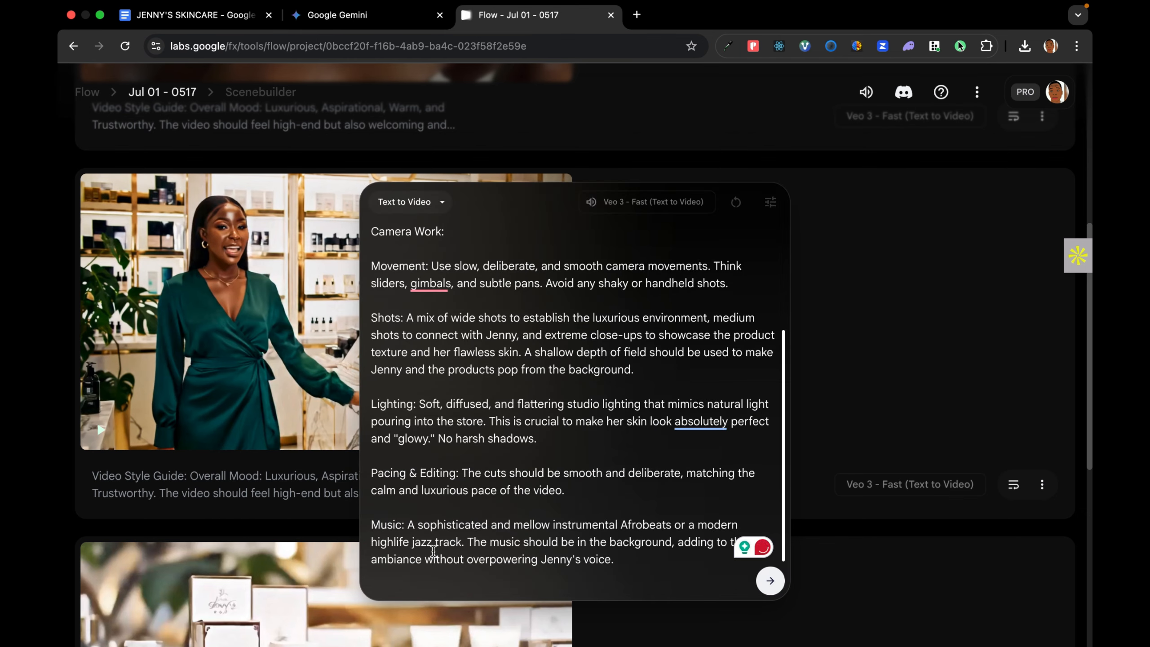
key(Return)
key(Return)
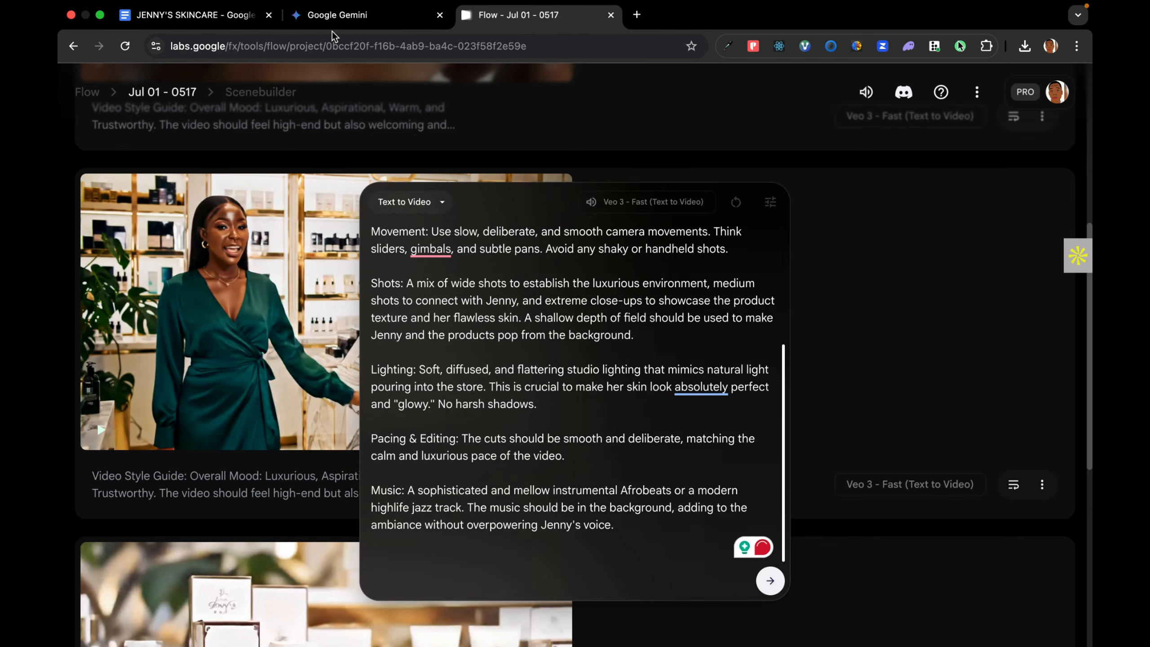
Switch to the JENNY'S SKINCARE Google Doc and copy the text from "Prompt:" through the dialogue line of the 3-10 seconds scene
click(341, 18)
scroll(560, 300, up, 4)
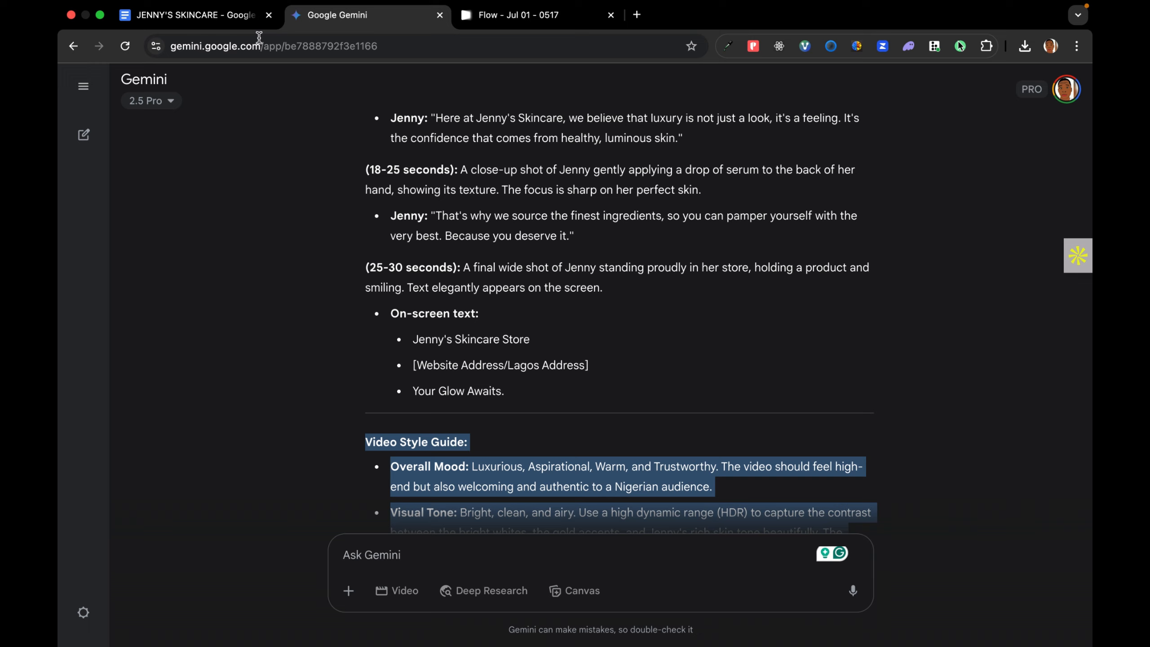
click(219, 8)
click(174, 34)
click(173, 32)
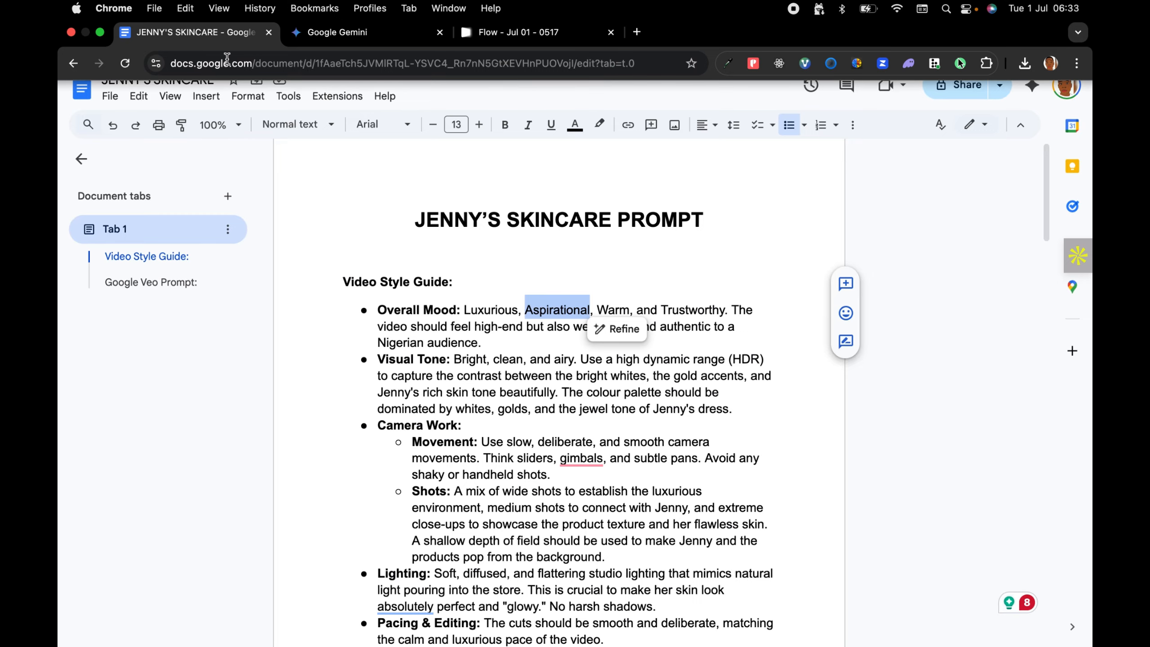
scroll(445, 290, down, 10)
scroll(445, 290, down, 8)
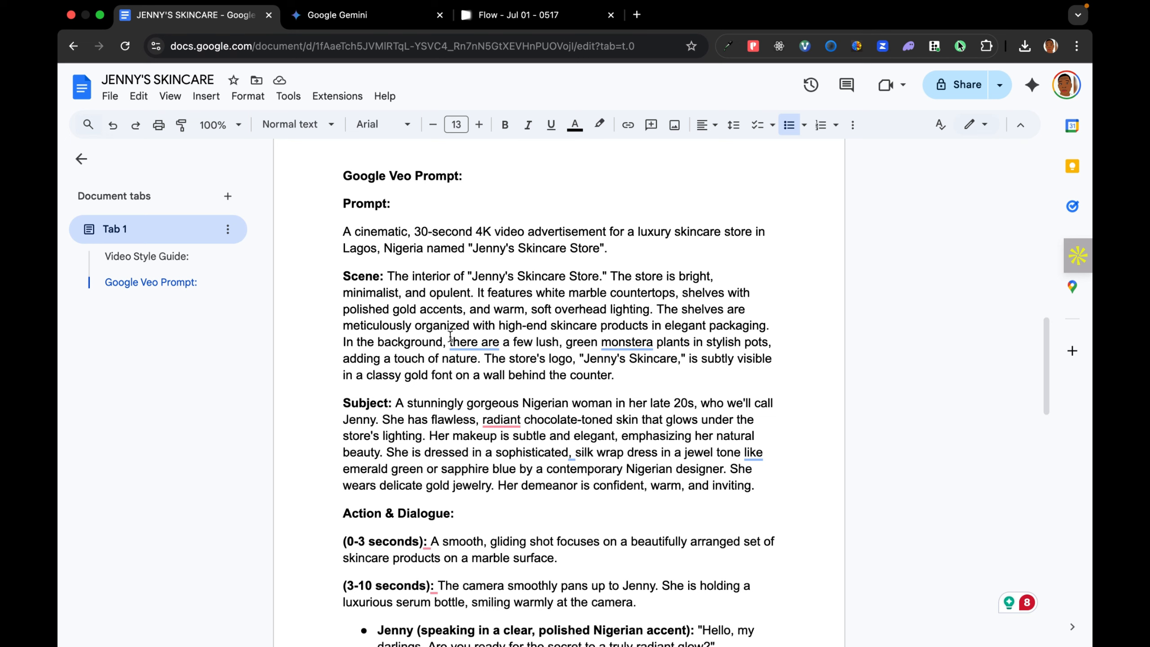
scroll(468, 404, down, 3)
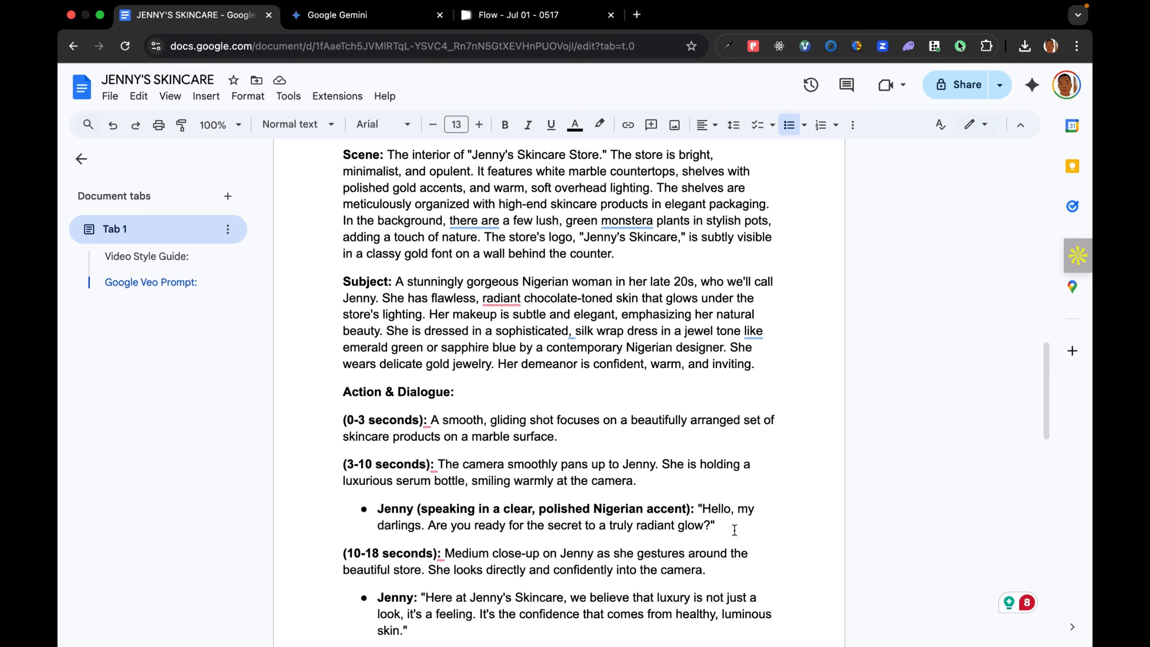
drag(727, 528, 325, 261)
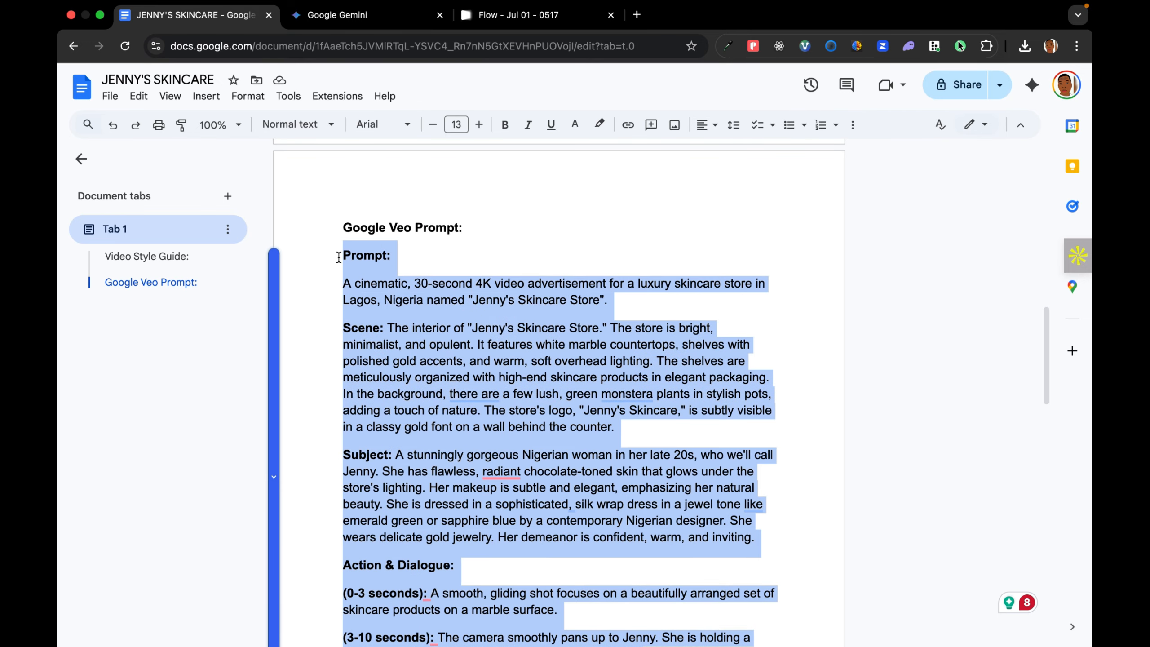
Return to the Flow project, paste the copied prompt text below the style guide, and check the combined prompt
click(402, 20)
click(511, 20)
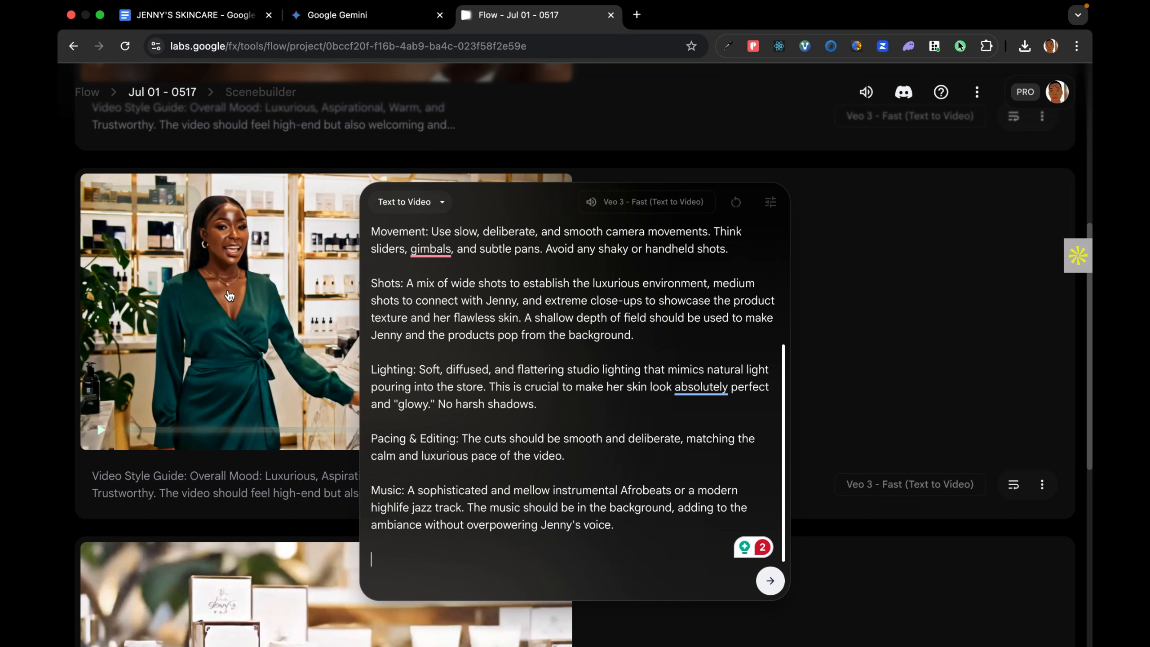
scroll(229, 295, down, 6)
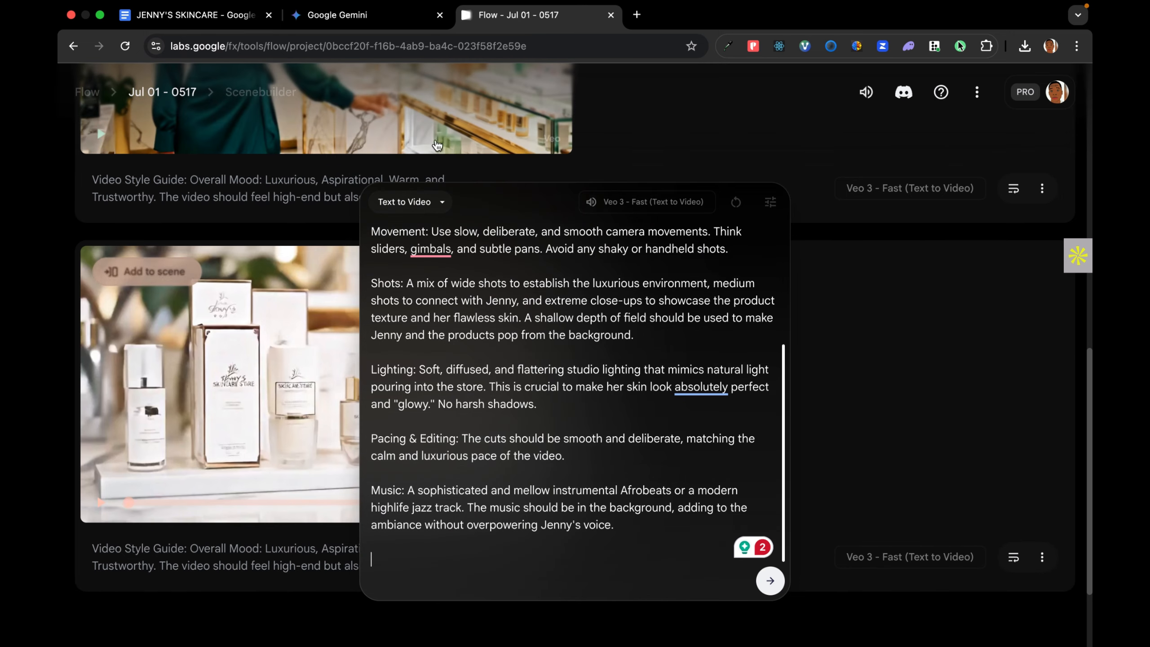
scroll(318, 205, up, 4)
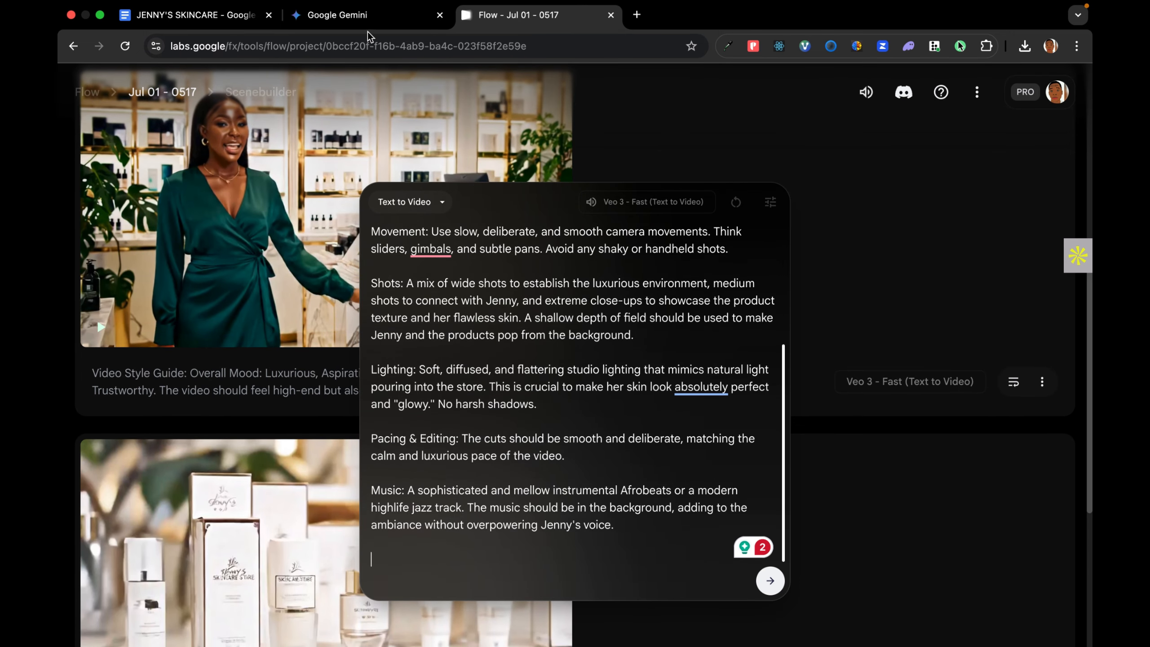
scroll(469, 465, down, 3)
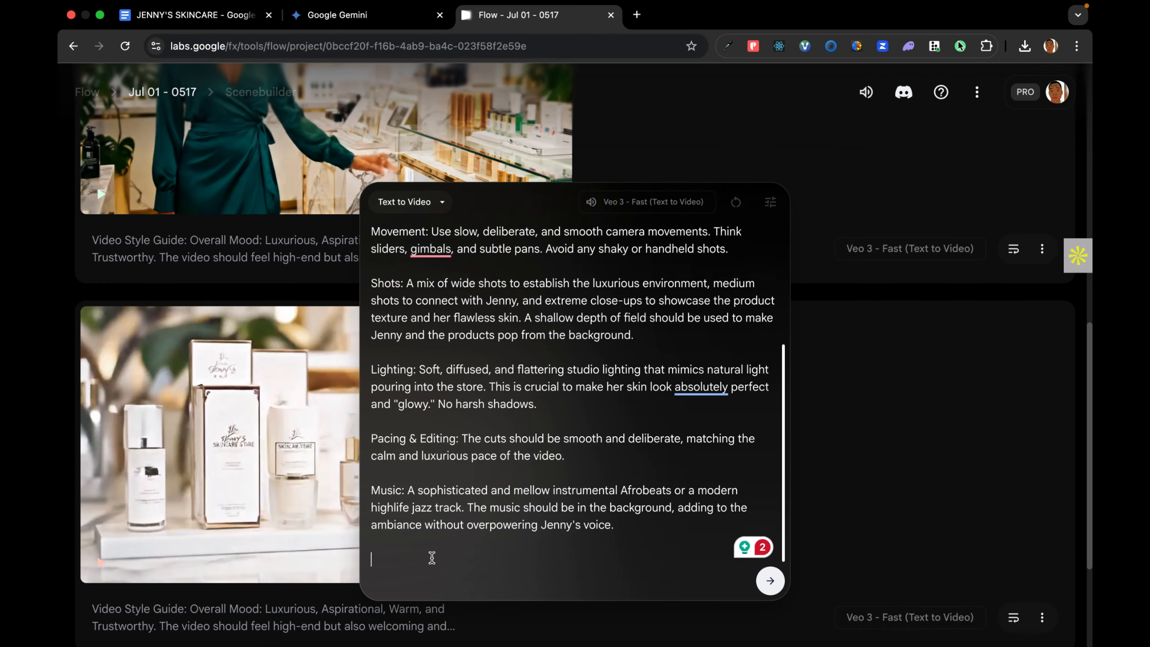
click(431, 555)
key(super+v)
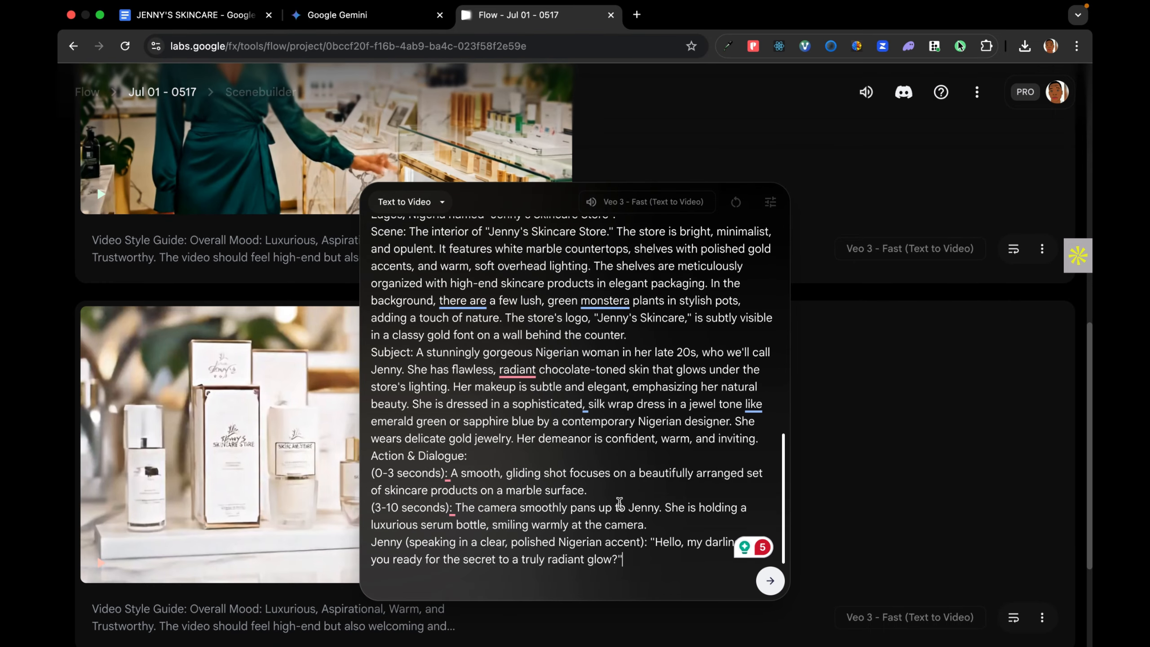
scroll(620, 503, down, 1)
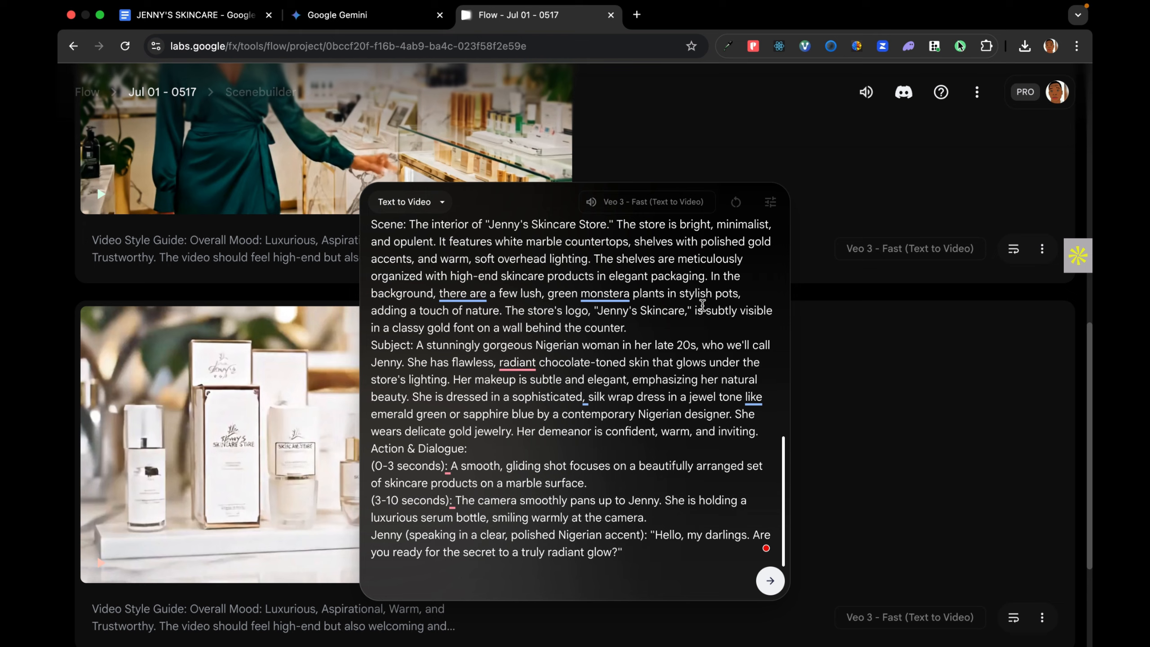
scroll(702, 305, up, 3)
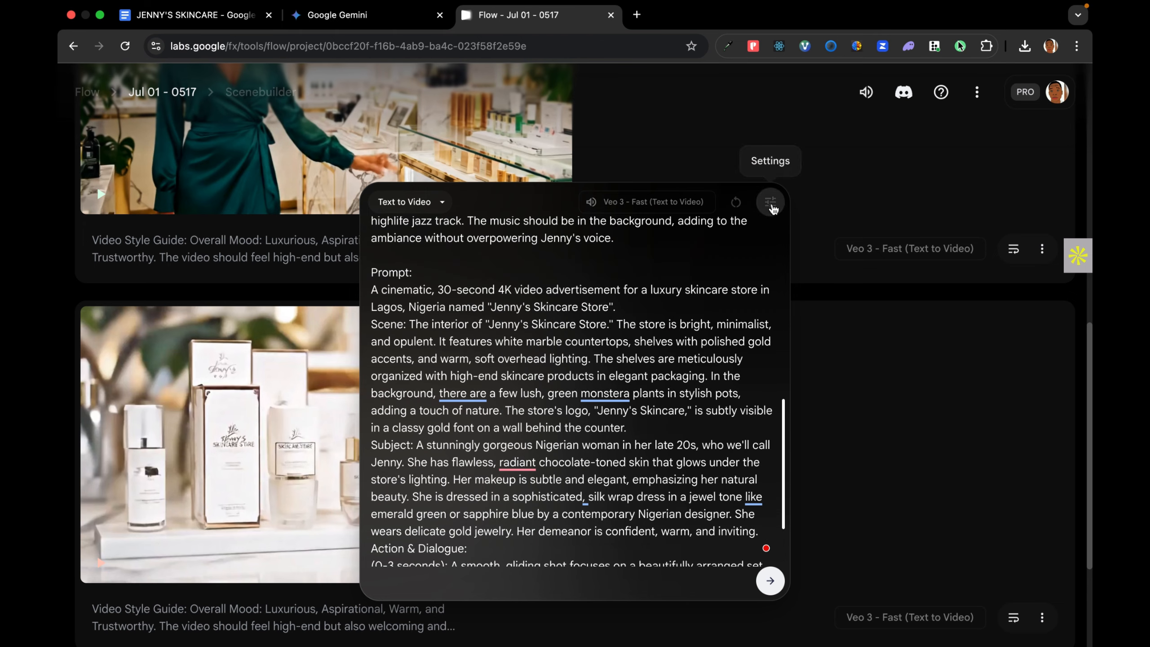
Set the video generation model to Veo 3 - Quality in the prompt's settings
click(773, 205)
click(688, 267)
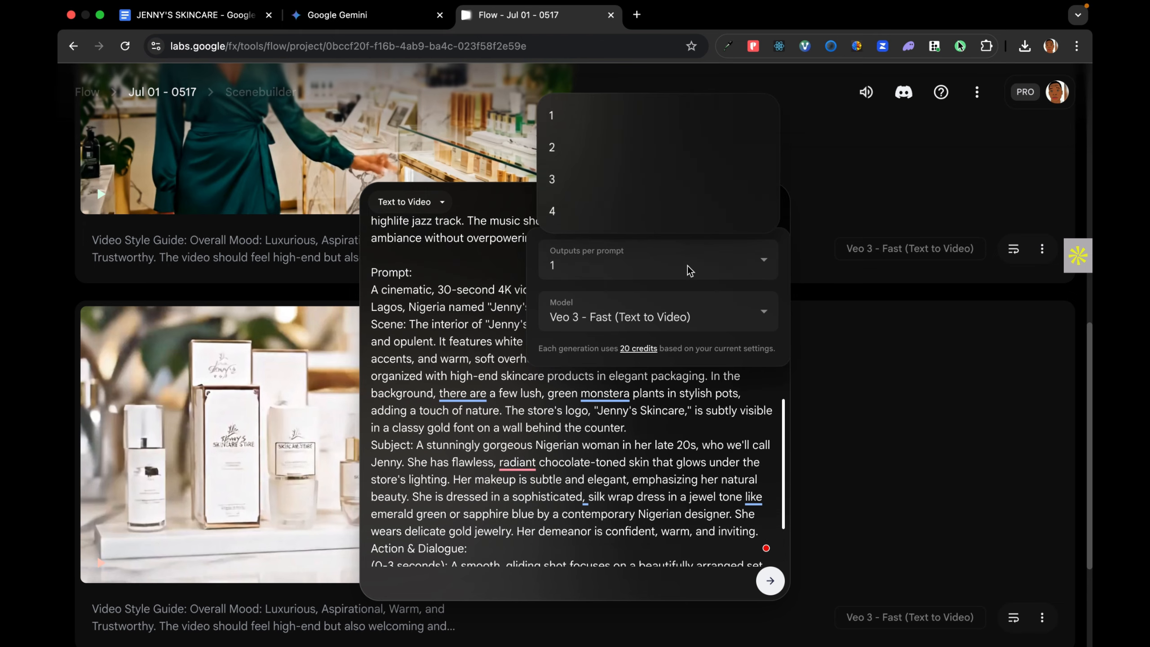
click(655, 317)
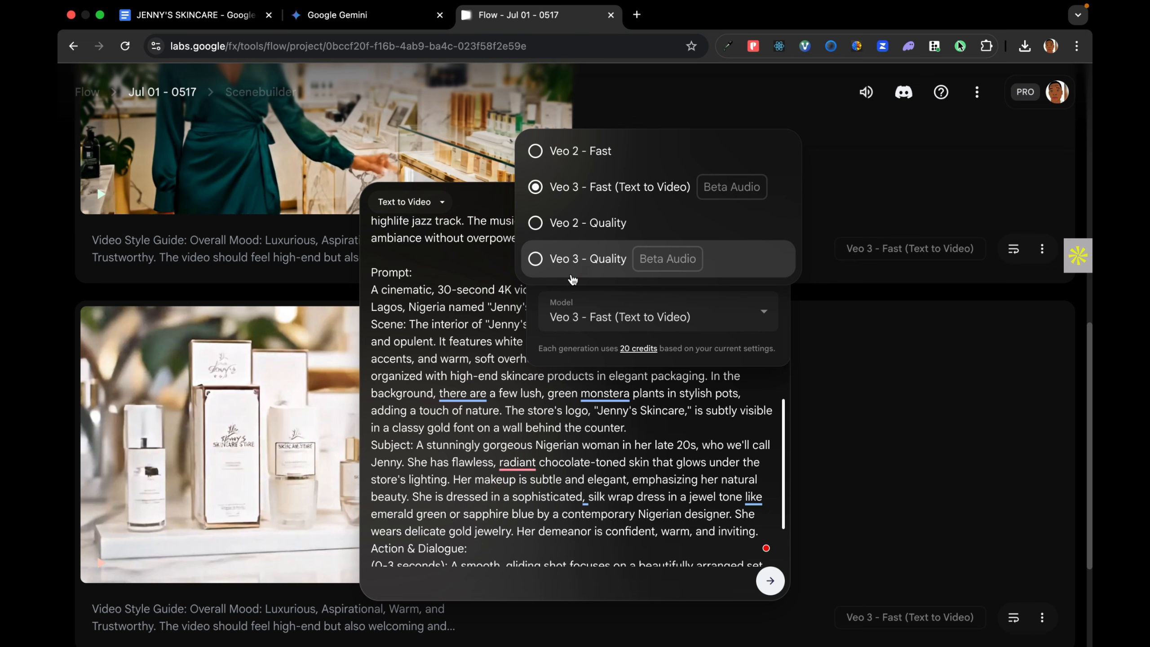
click(583, 262)
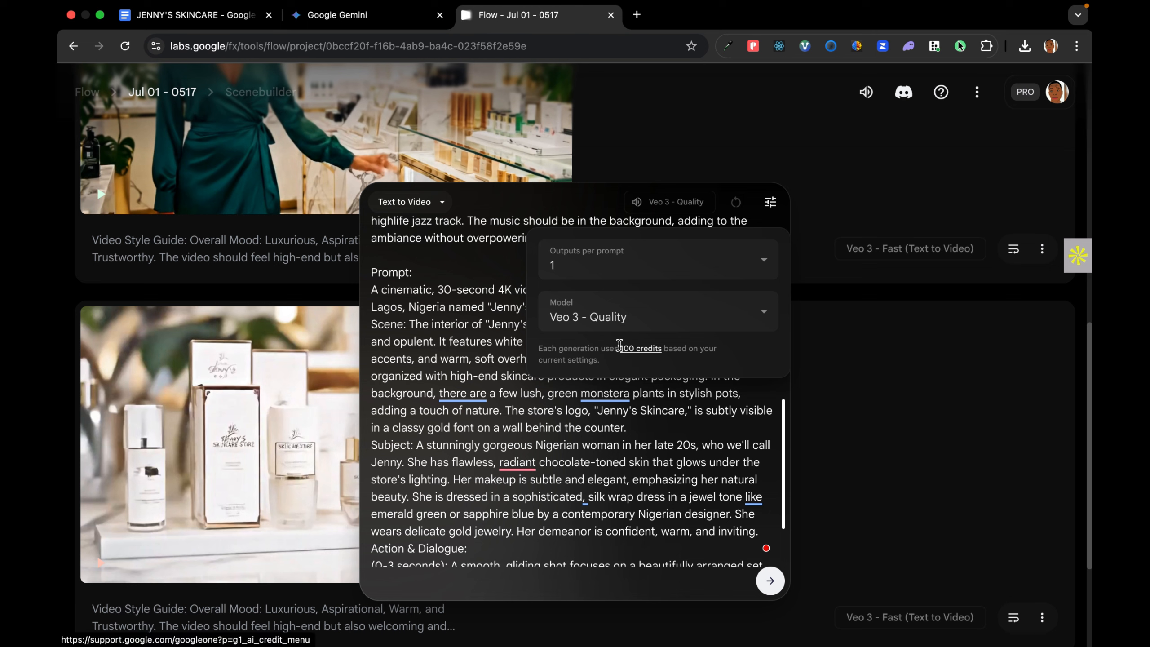
Set the video generation model to Veo 3 - Fast (Text to Video) in the prompt's settings
click(643, 317)
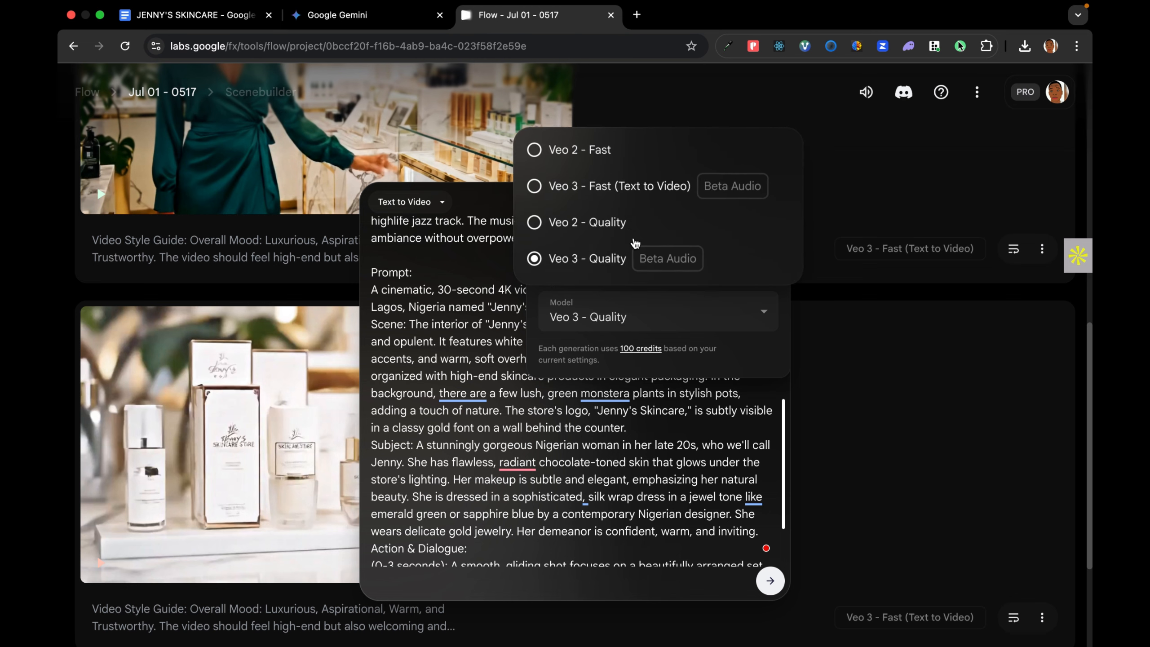
click(616, 187)
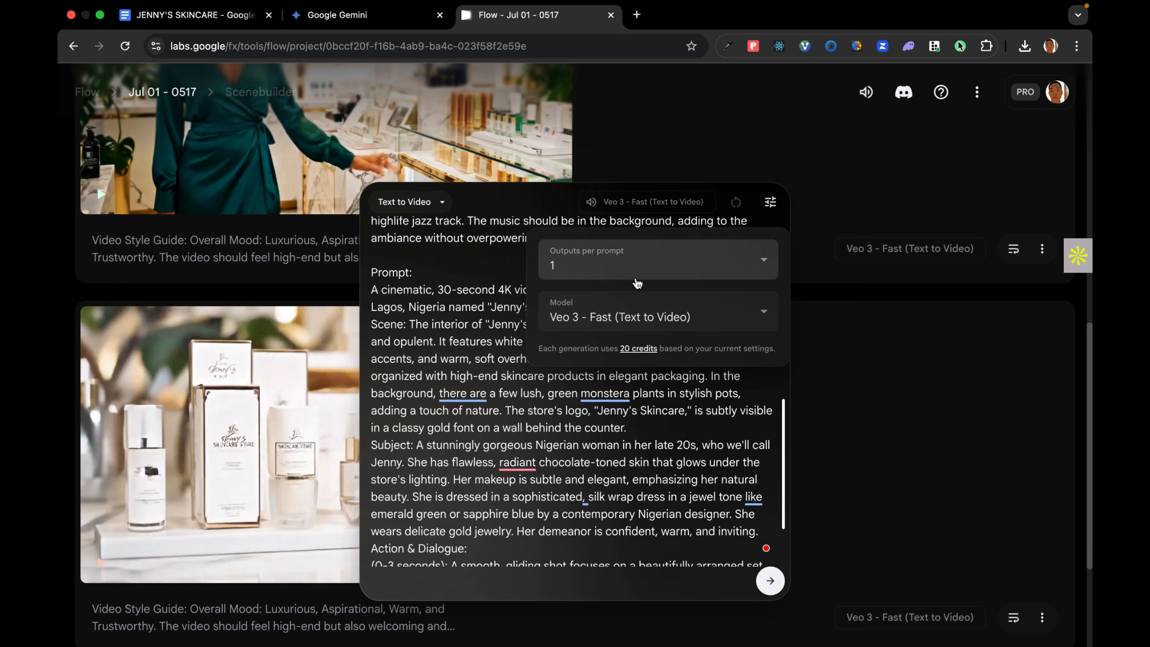
click(645, 320)
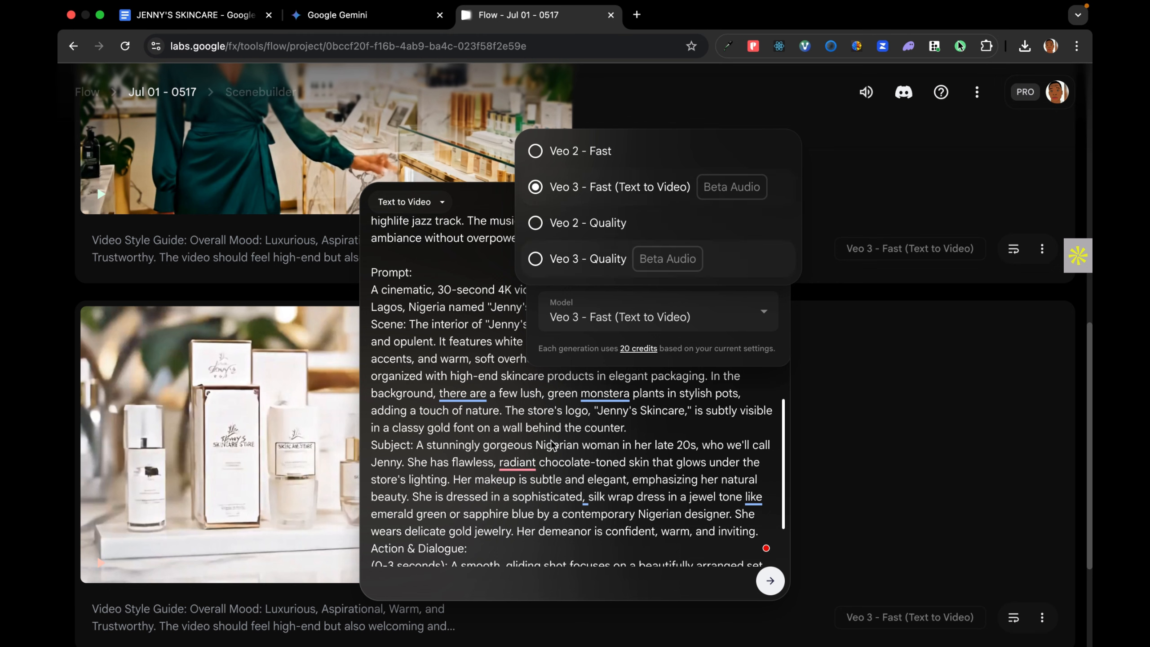
click(542, 457)
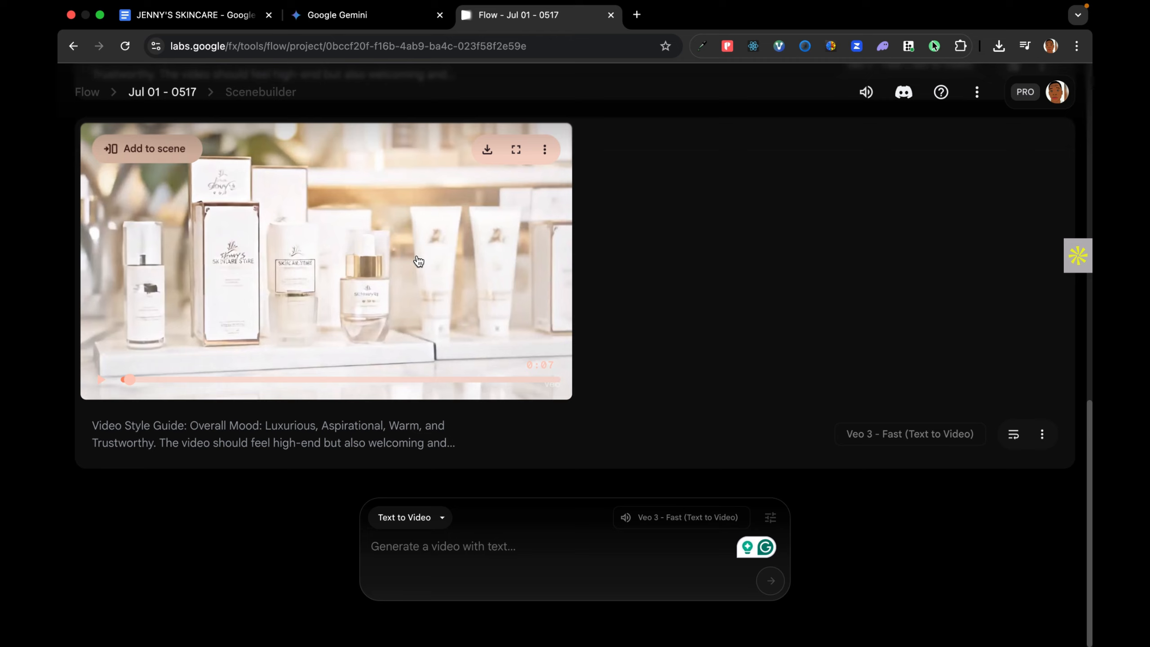
Switch to the JENNY'S SKINCARE Google Doc and copy the 10-18 seconds scene together with its dialogue line
click(194, 15)
scroll(533, 241, down, 10)
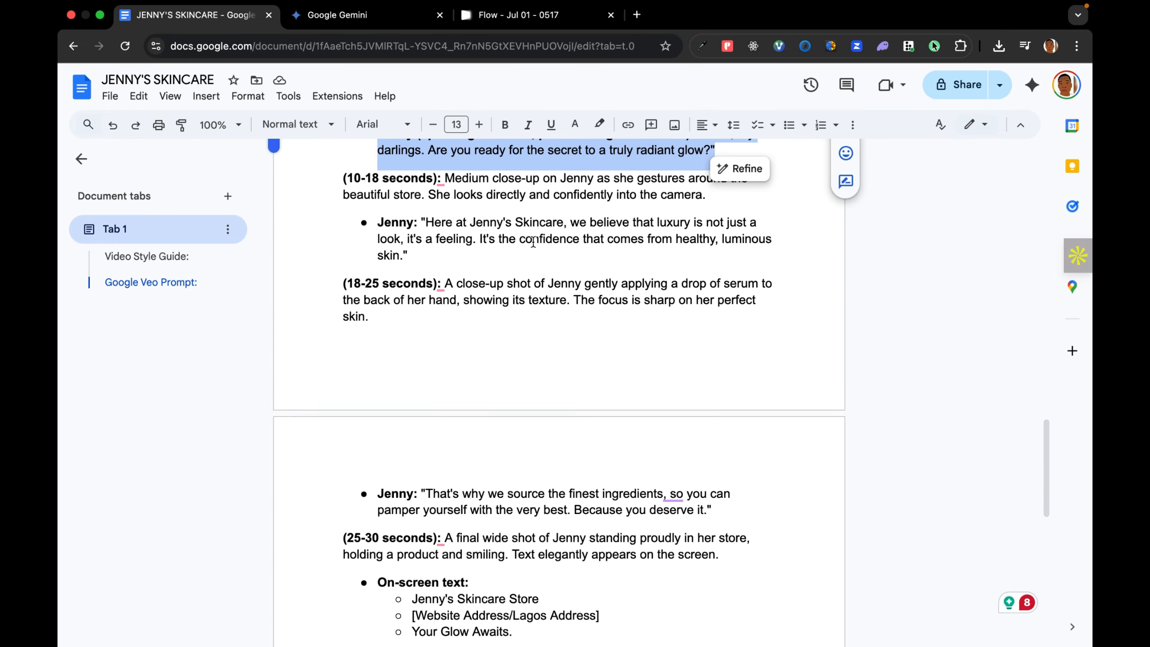
click(430, 284)
drag(410, 266, 344, 193)
right_click(379, 225)
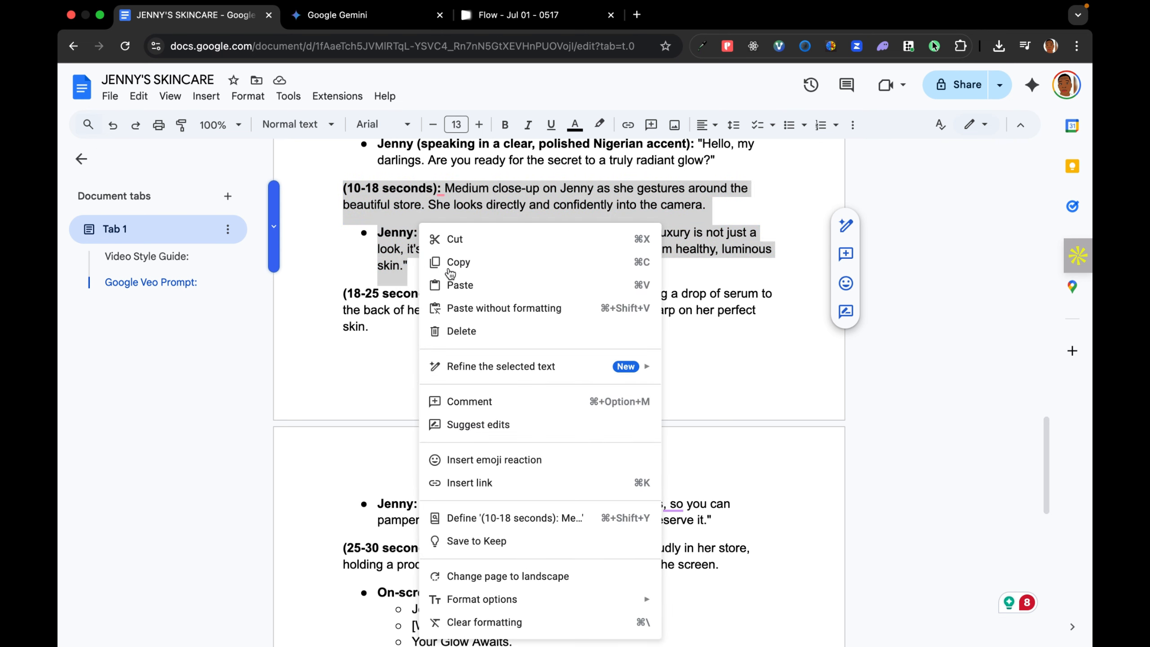
click(461, 263)
Return to the Flow project and reuse the skincare products clip's prompt, going to its Action & Dialogue section
click(471, 22)
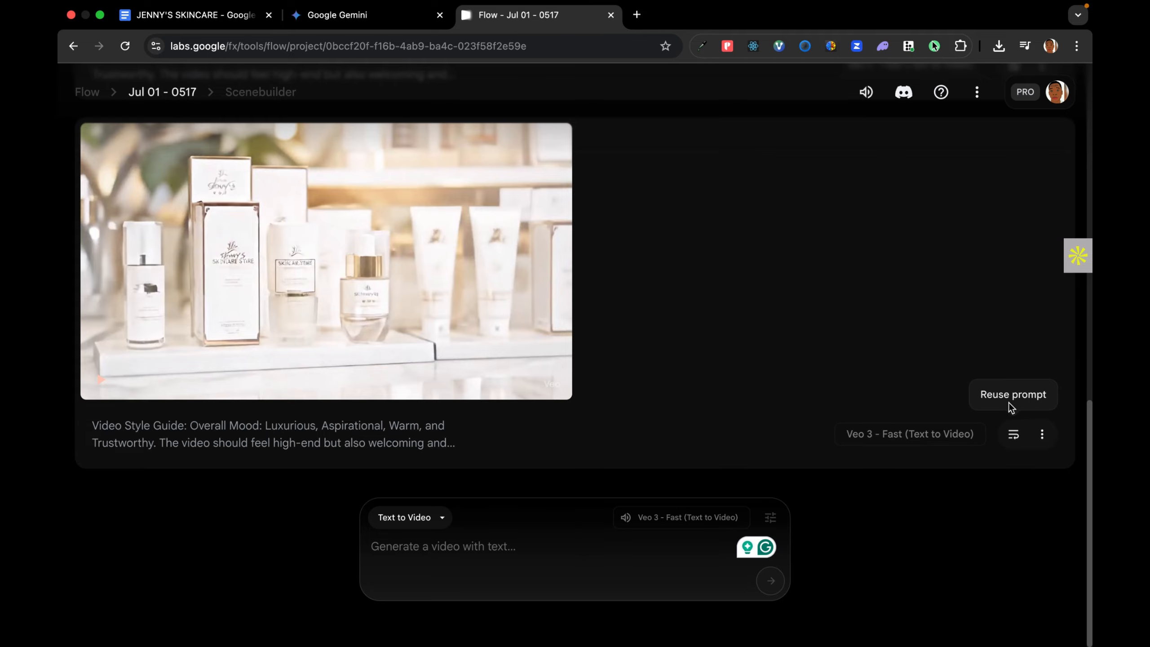
click(1013, 435)
scroll(546, 431, down, 10)
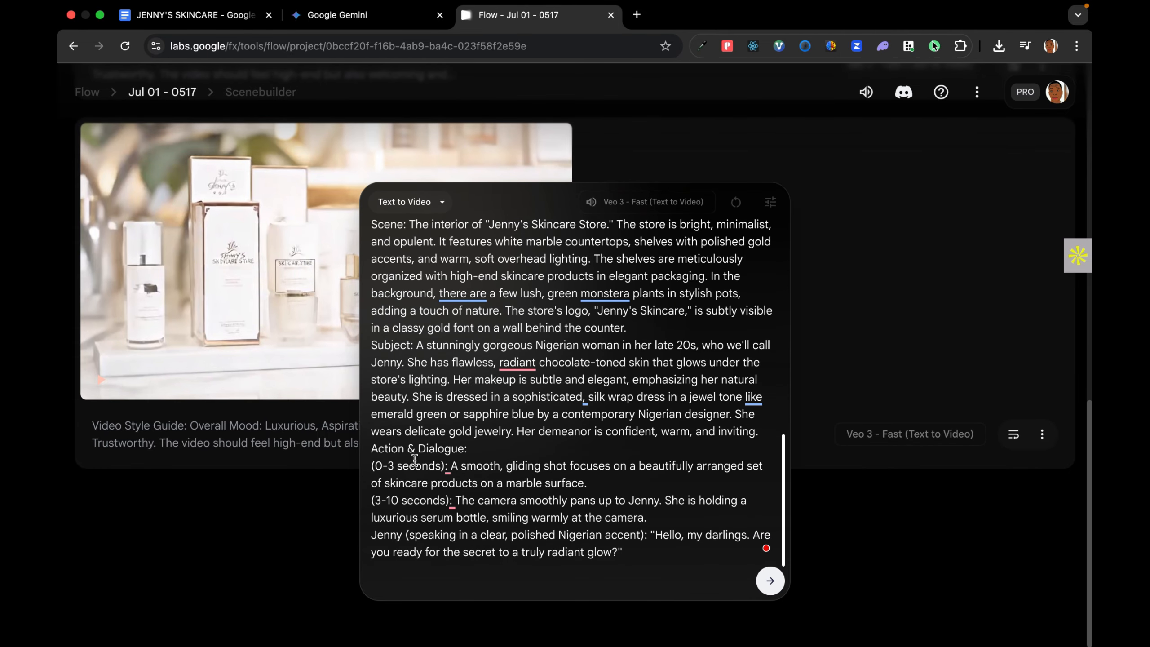
Replace the 0-3 and 3-10 seconds scenes in the reused prompt with the copied 10-18 seconds scene
drag(377, 466, 625, 554)
scroll(587, 428, up, 5)
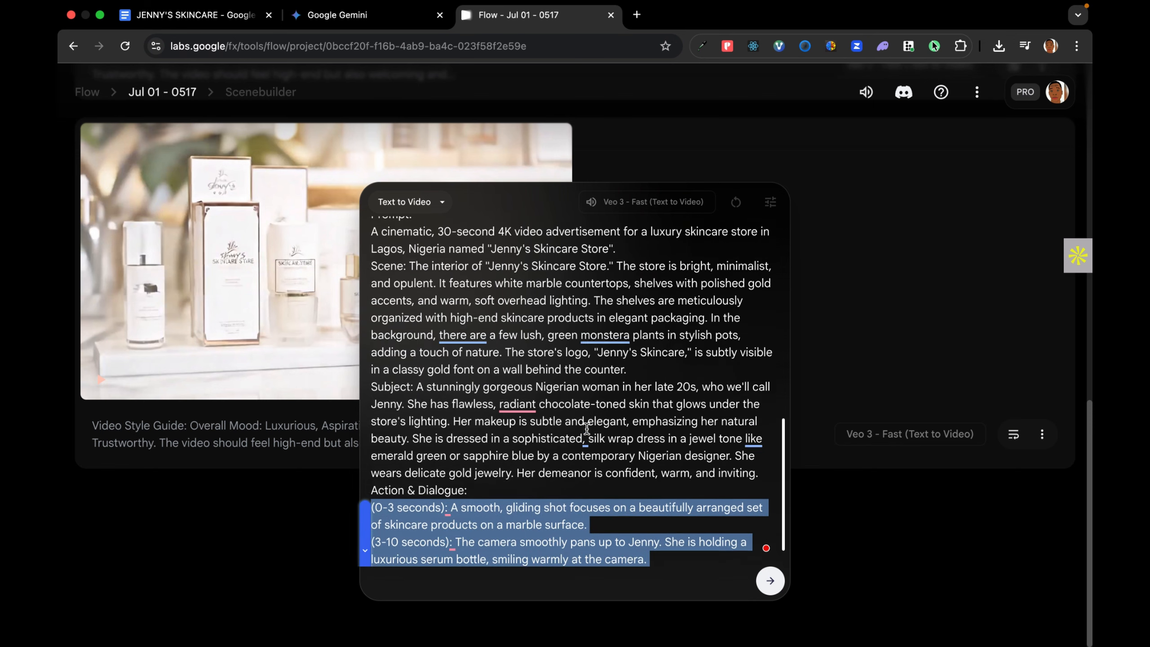
scroll(587, 428, up, 8)
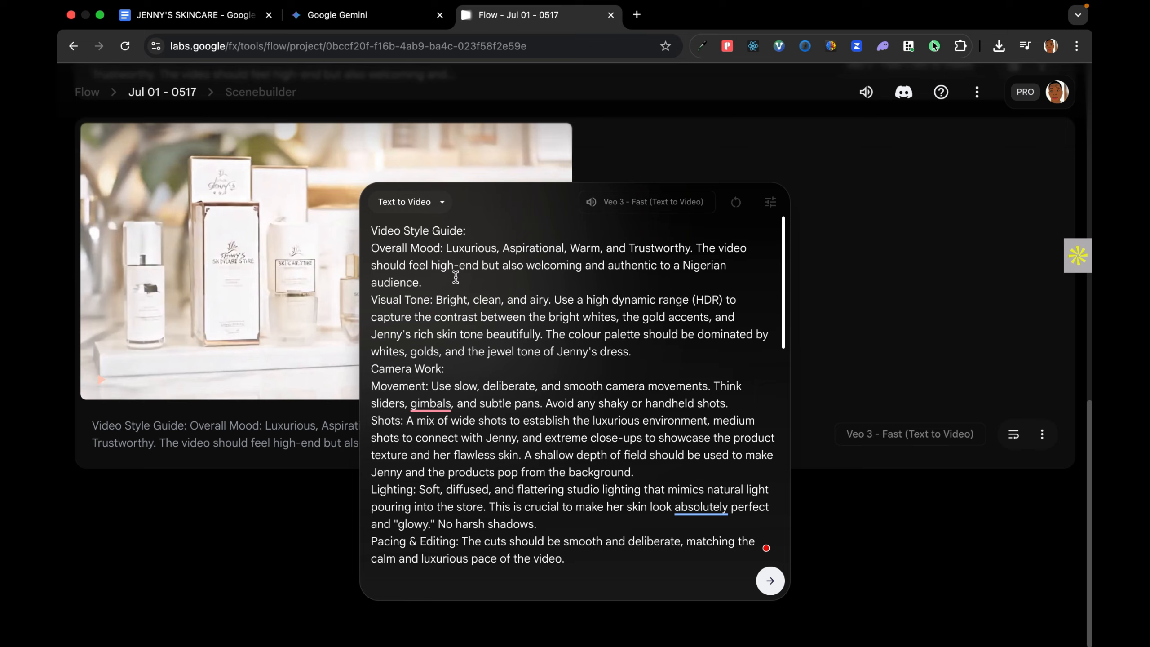
scroll(599, 423, down, 1)
scroll(599, 423, down, 10)
drag(639, 551, 371, 466)
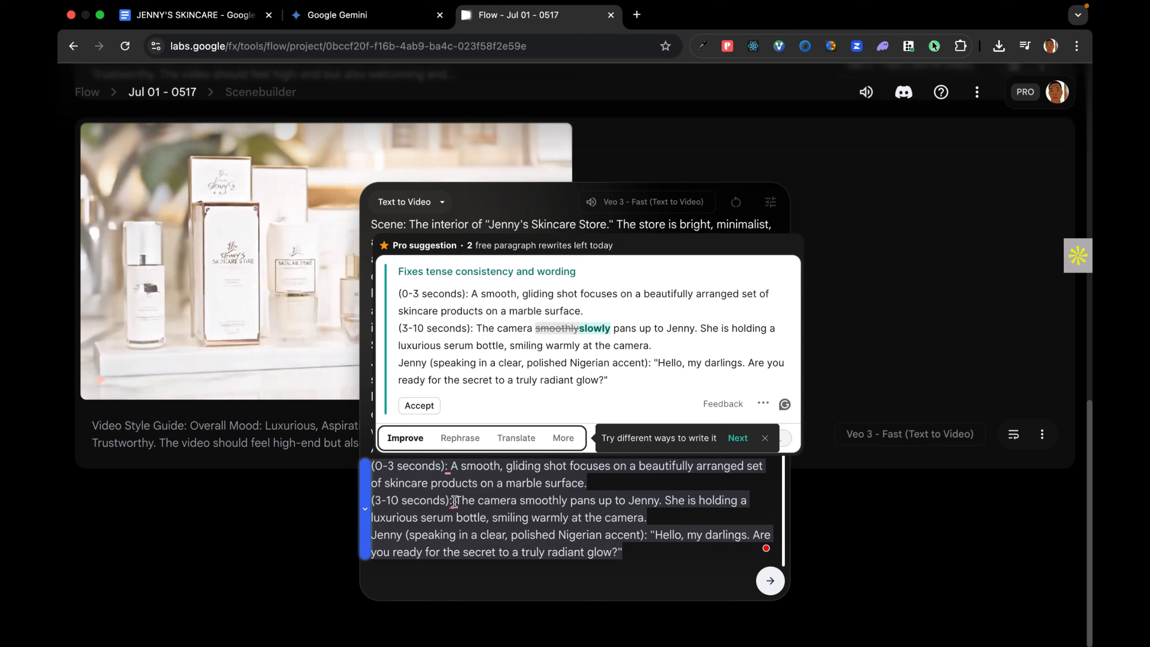
mouse_move(453, 505)
click(494, 483)
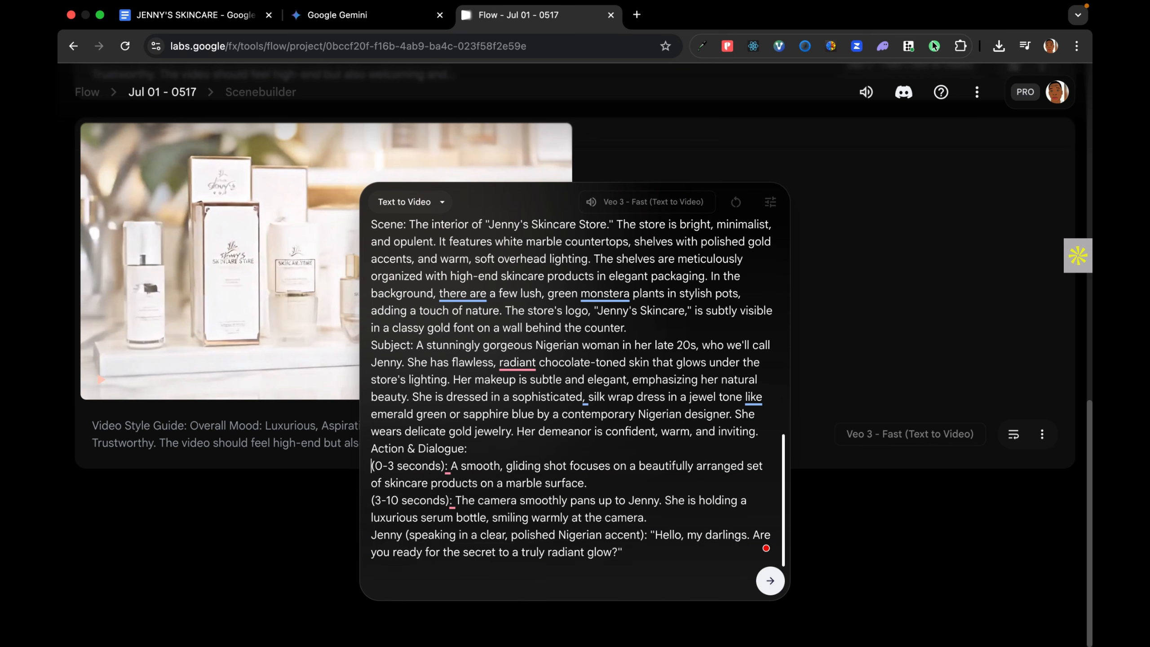
key(shift+super+Down)
key(super+v)
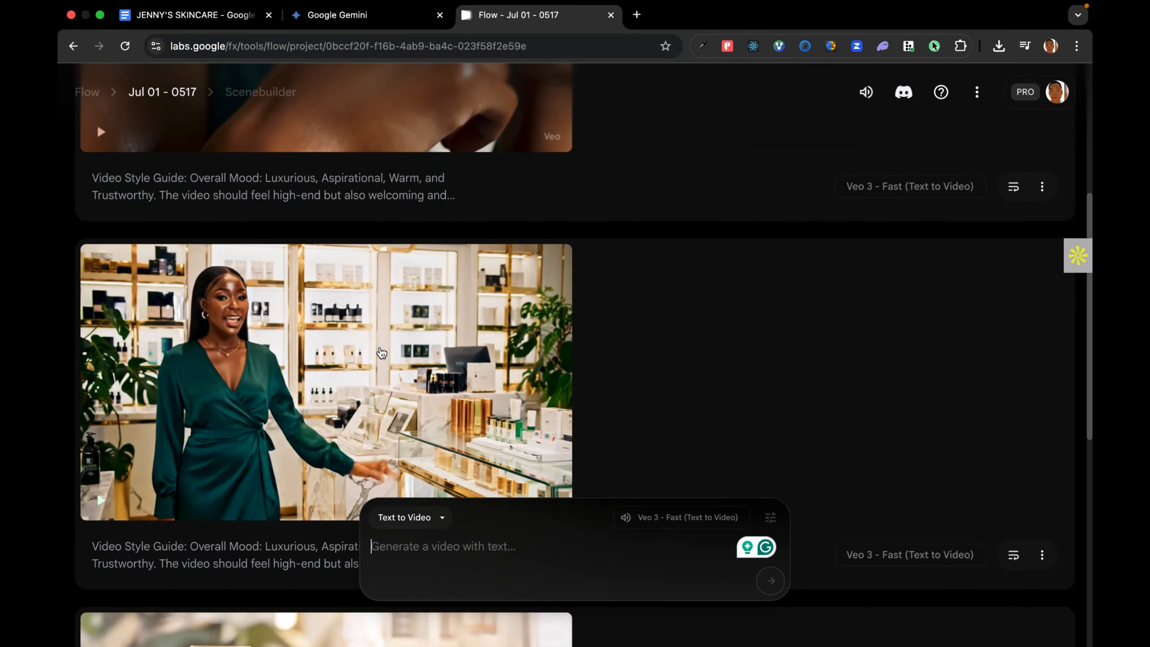
Switch to the JENNY'S SKINCARE Google Doc and copy everything from the 18-25 seconds scene through the on-screen text "Your Glow Awaits."
mouse_move(382, 353)
scroll(382, 353, down, 1)
scroll(382, 353, down, 1)
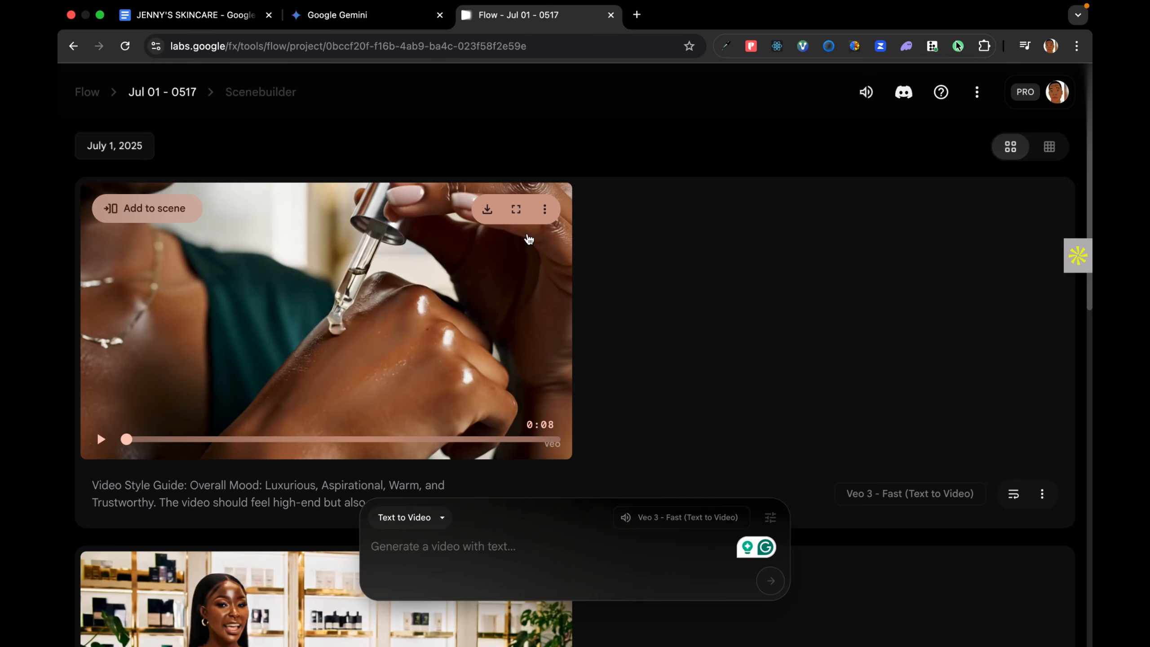
scroll(528, 239, down, 10)
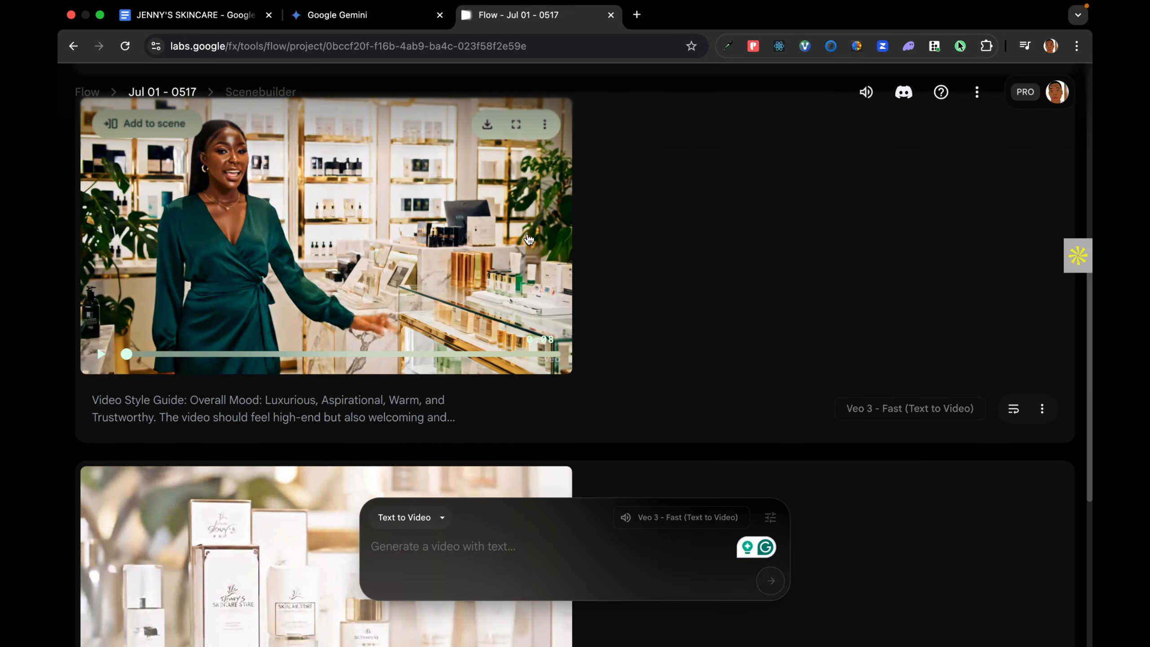
click(192, 18)
scroll(505, 280, down, 3)
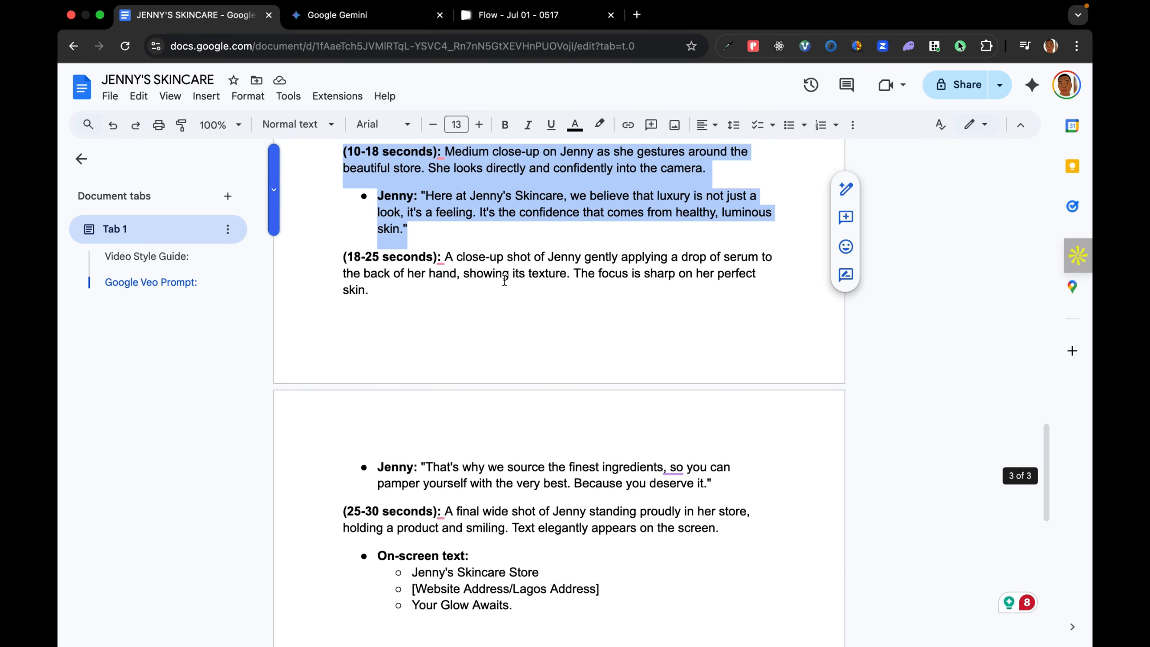
click(502, 280)
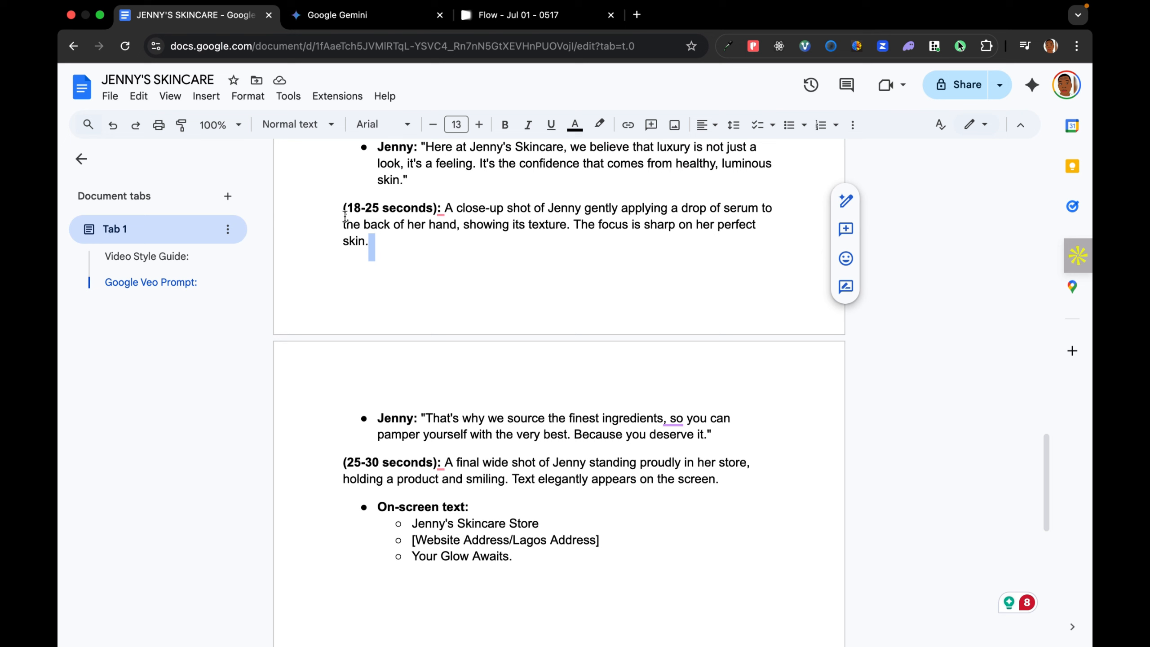
drag(345, 216, 510, 537)
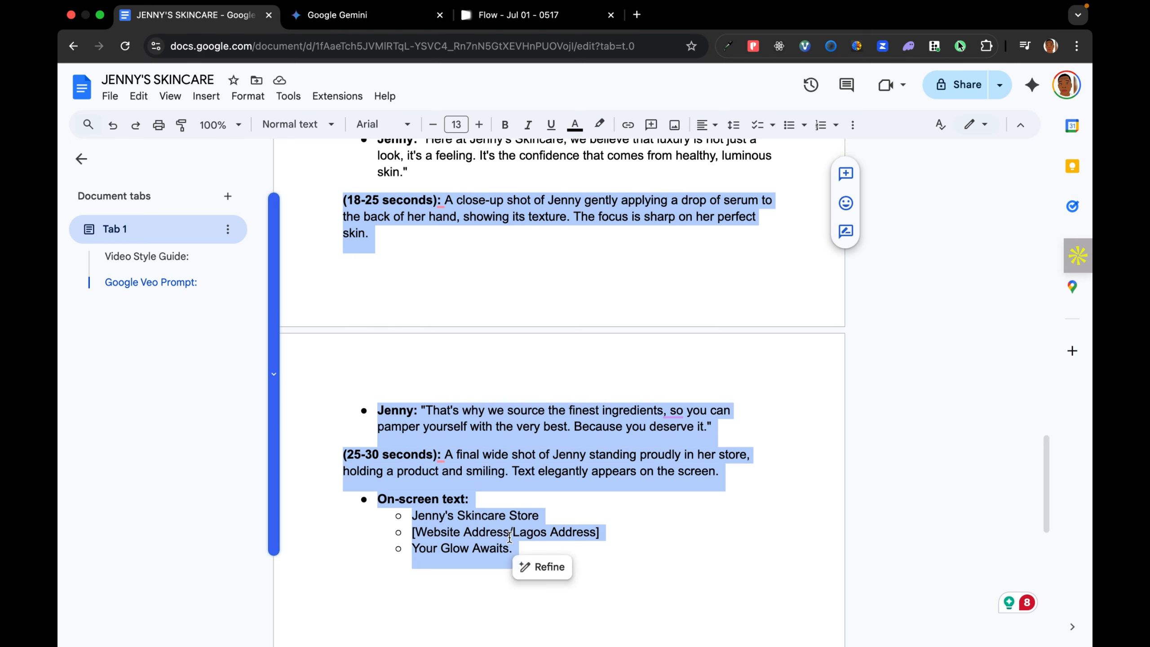
right_click(481, 443)
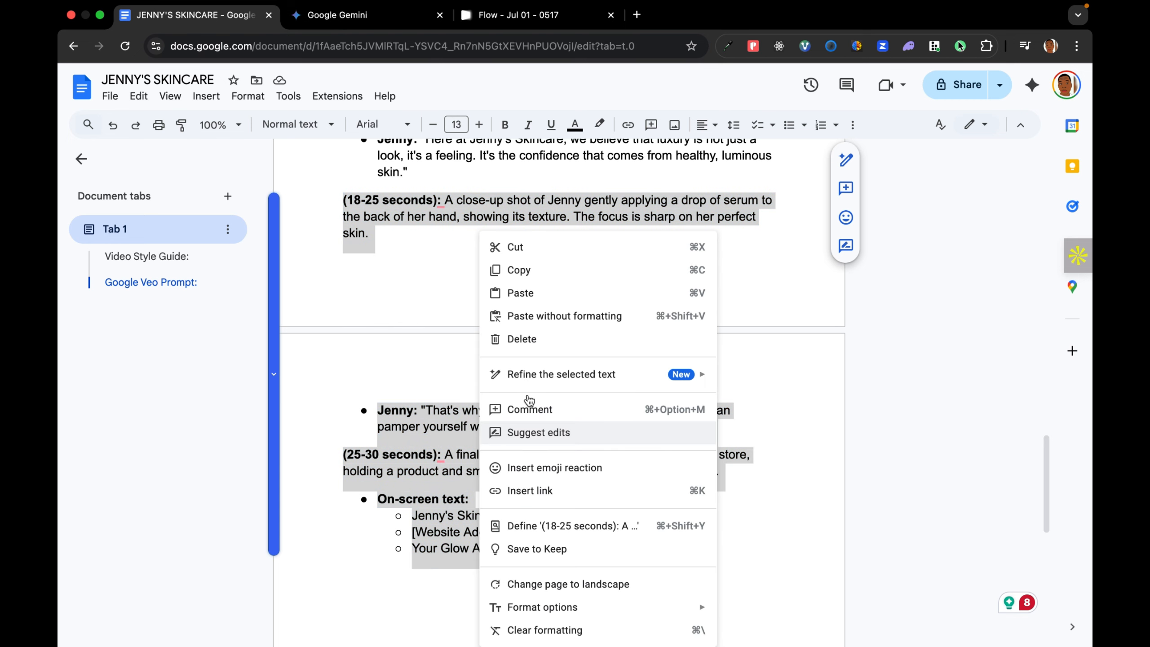
click(534, 268)
Return to the Flow project and reuse the prompt of the clip with the woman gesturing in the store
click(527, 38)
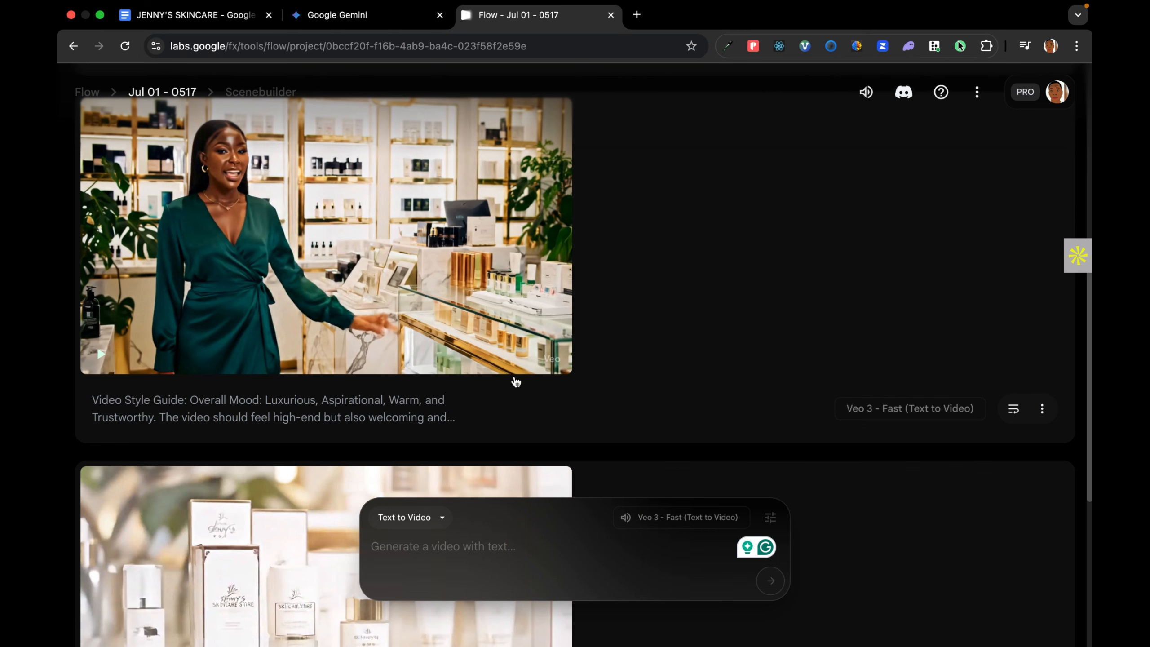
click(1013, 412)
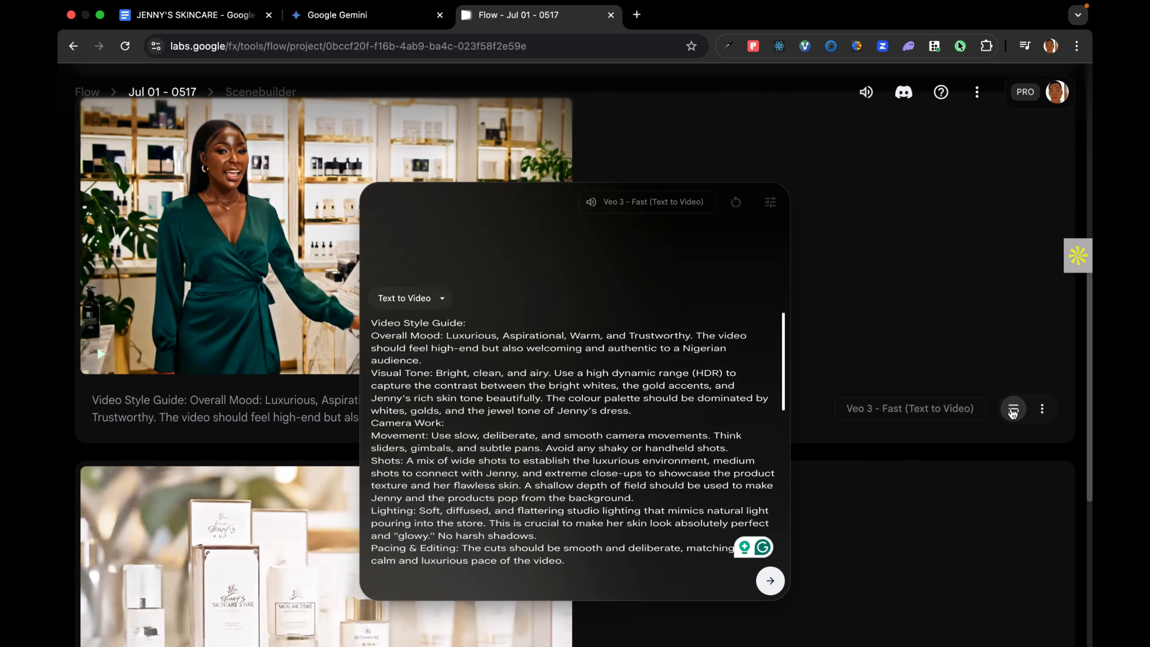
scroll(543, 391, down, 10)
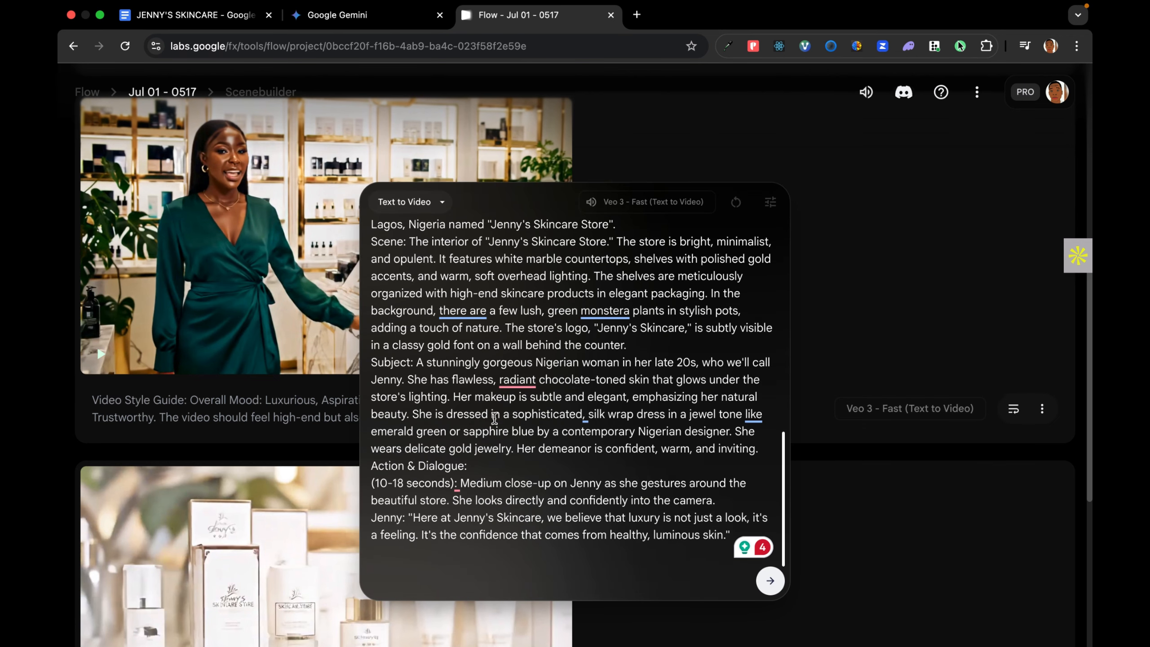
Replace the 10-18 seconds scene with the copied 18-25 and 25-30 seconds scenes and generate the video
drag(371, 483, 733, 539)
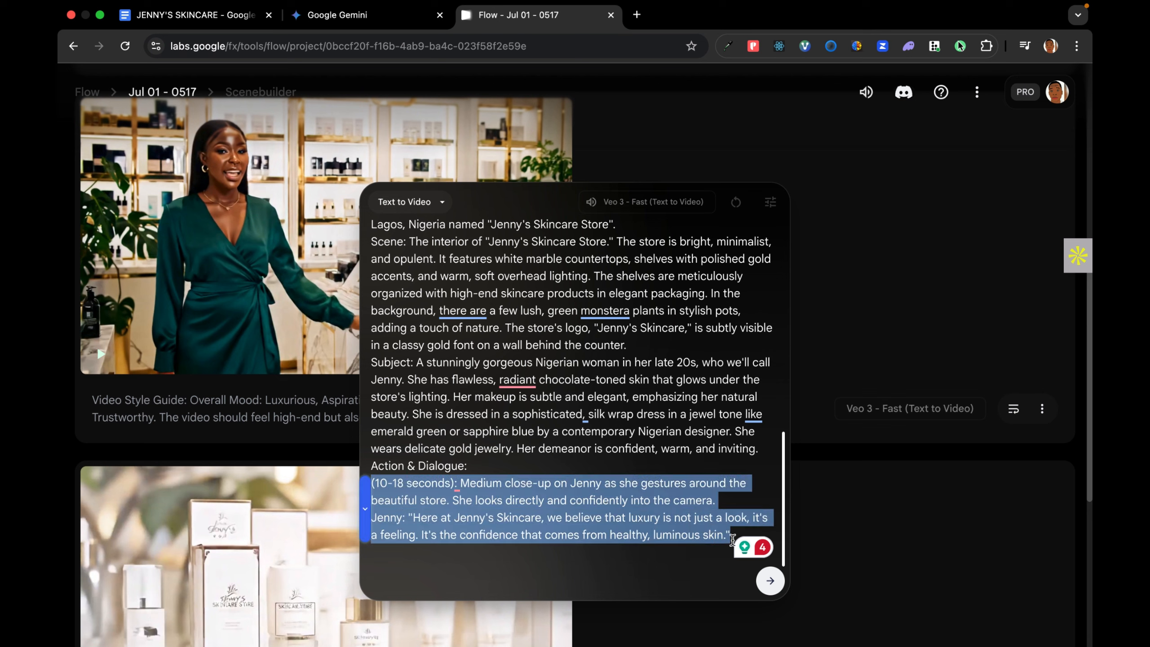
key(super+v)
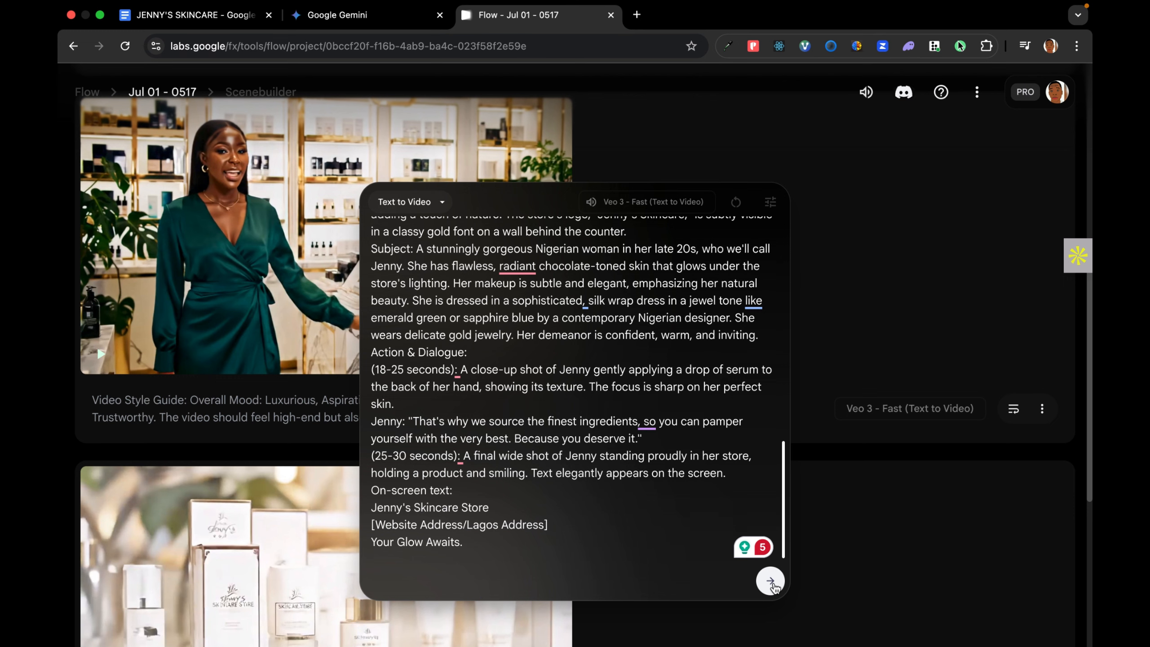
click(771, 581)
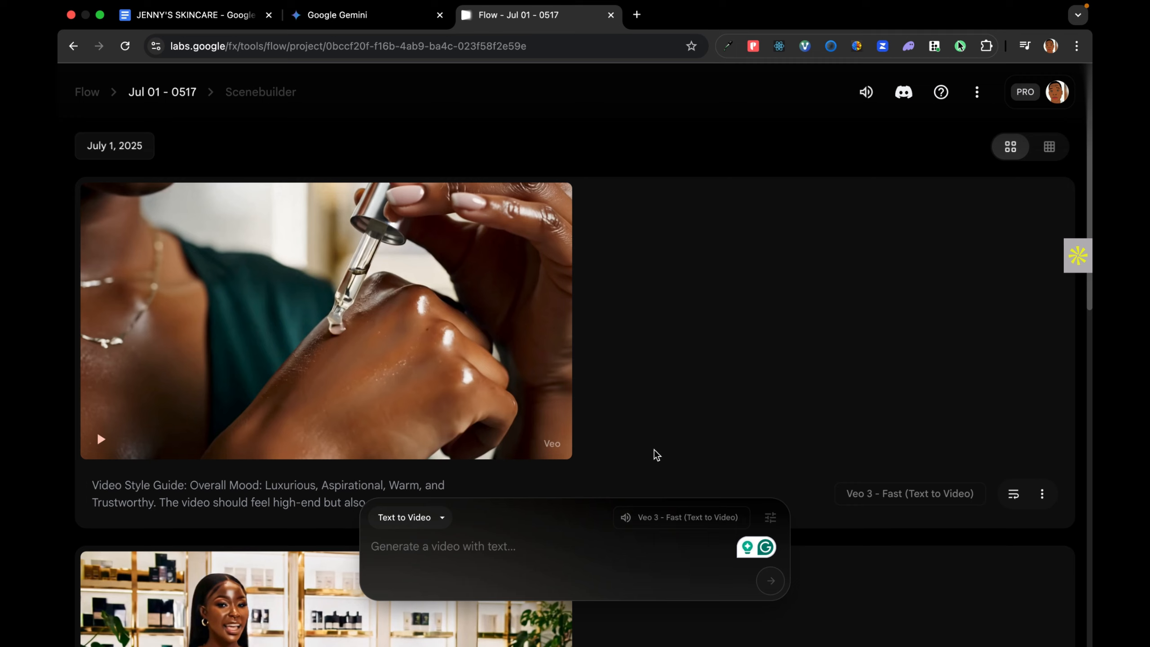
Review the generated clips in the Flow project: the products shot, the woman in the store and the serum close-up
mouse_move(474, 304)
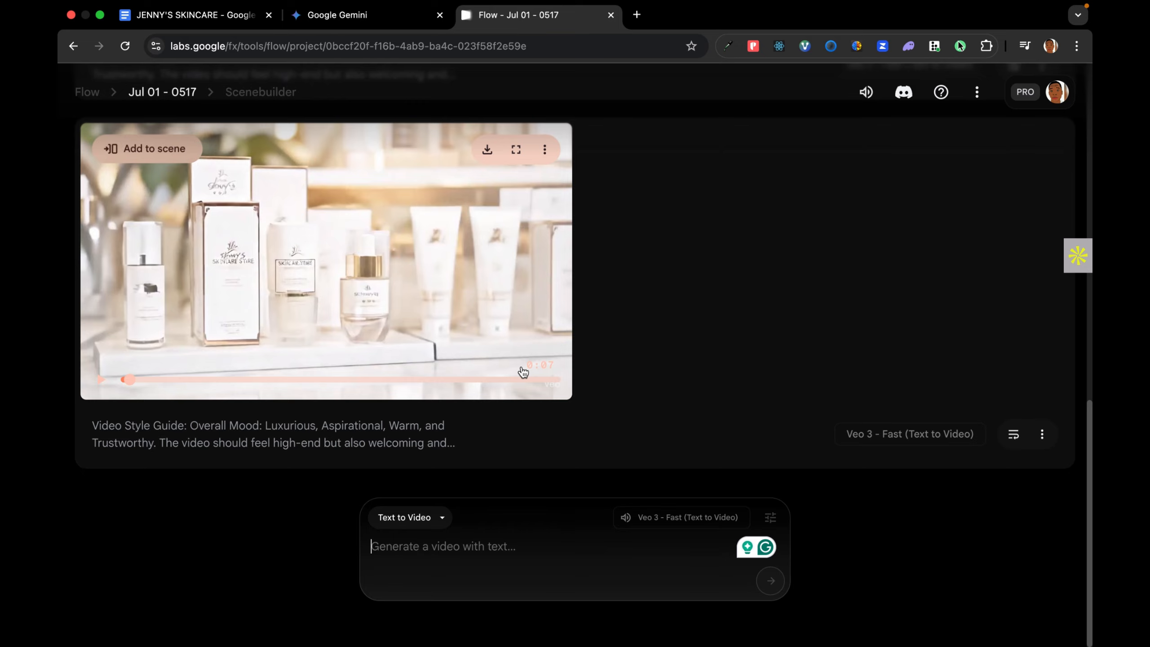
scroll(523, 371, up, 15)
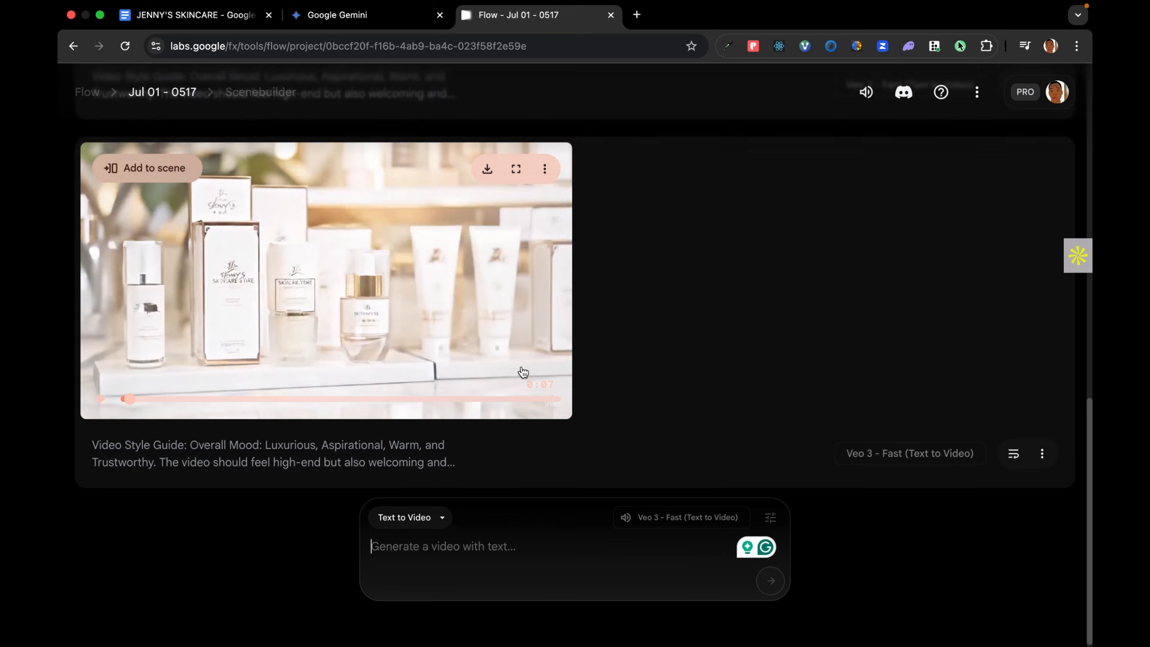
scroll(524, 372, down, 10)
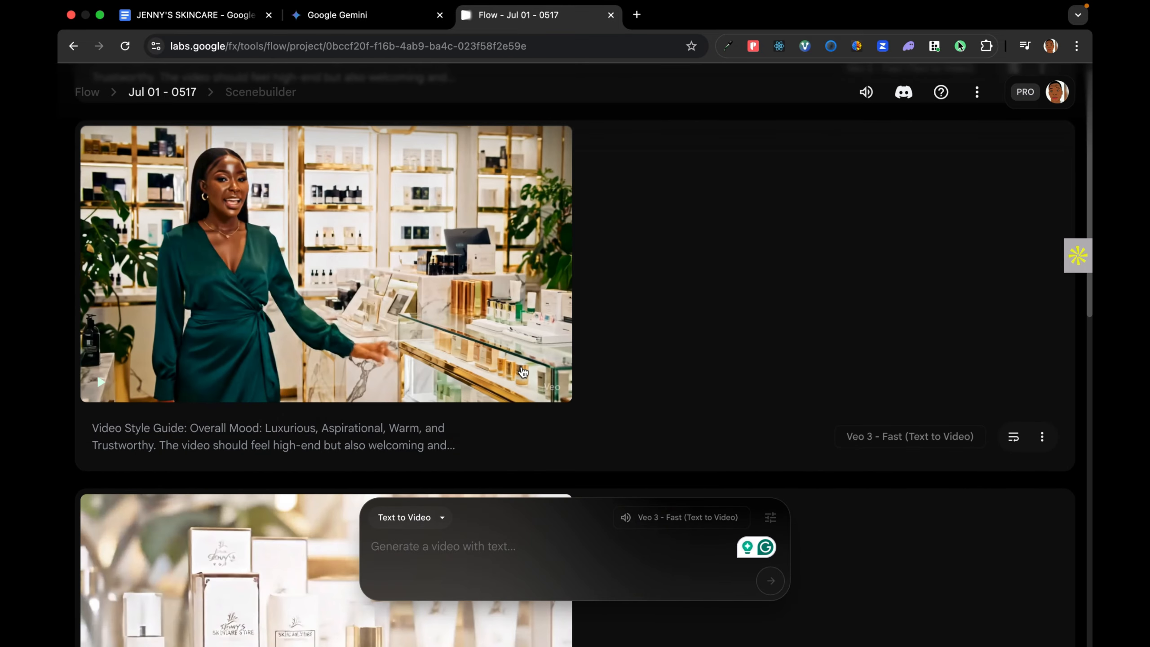
scroll(523, 372, up, 6)
scroll(523, 371, up, 8)
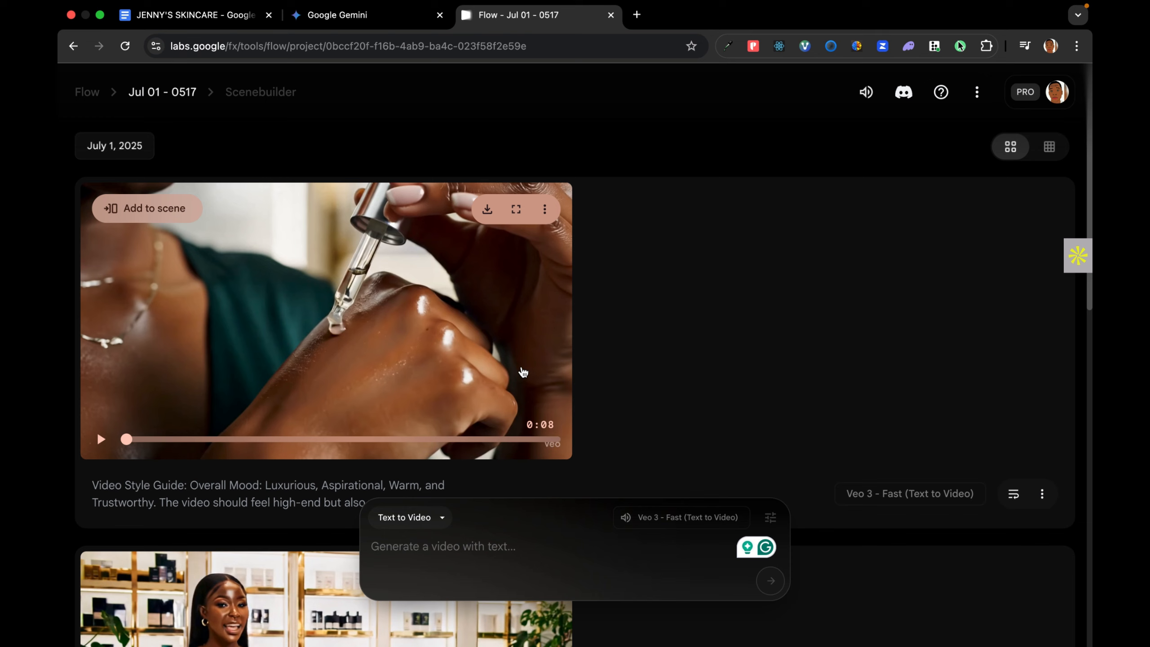
scroll(523, 371, down, 1)
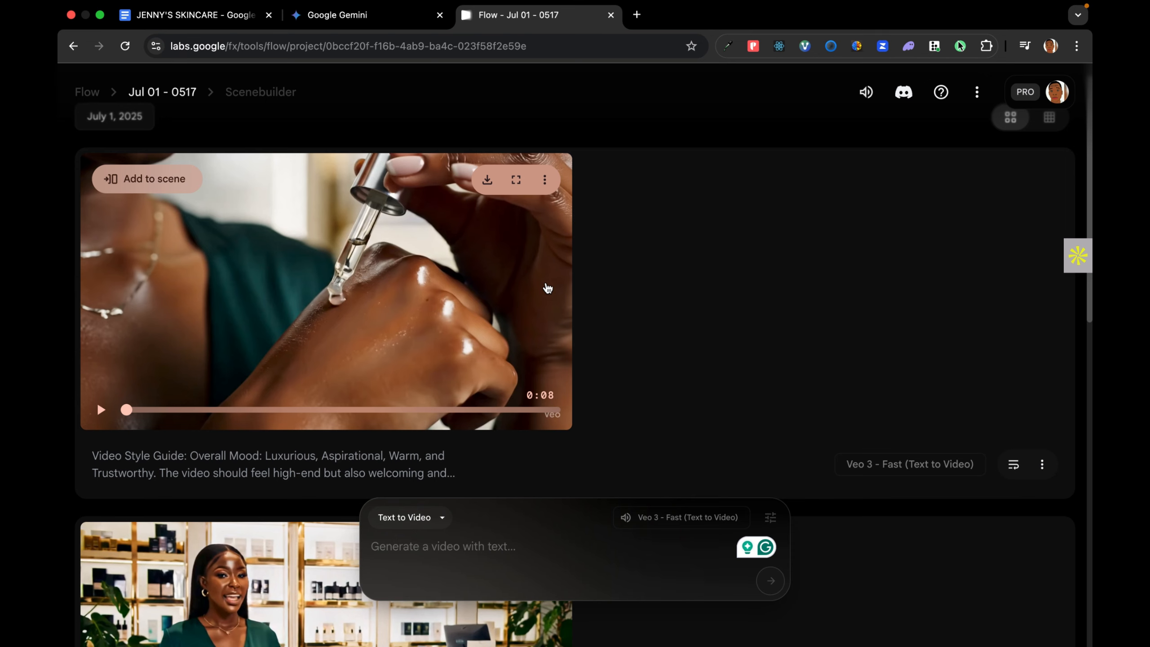
scroll(566, 272, down, 2)
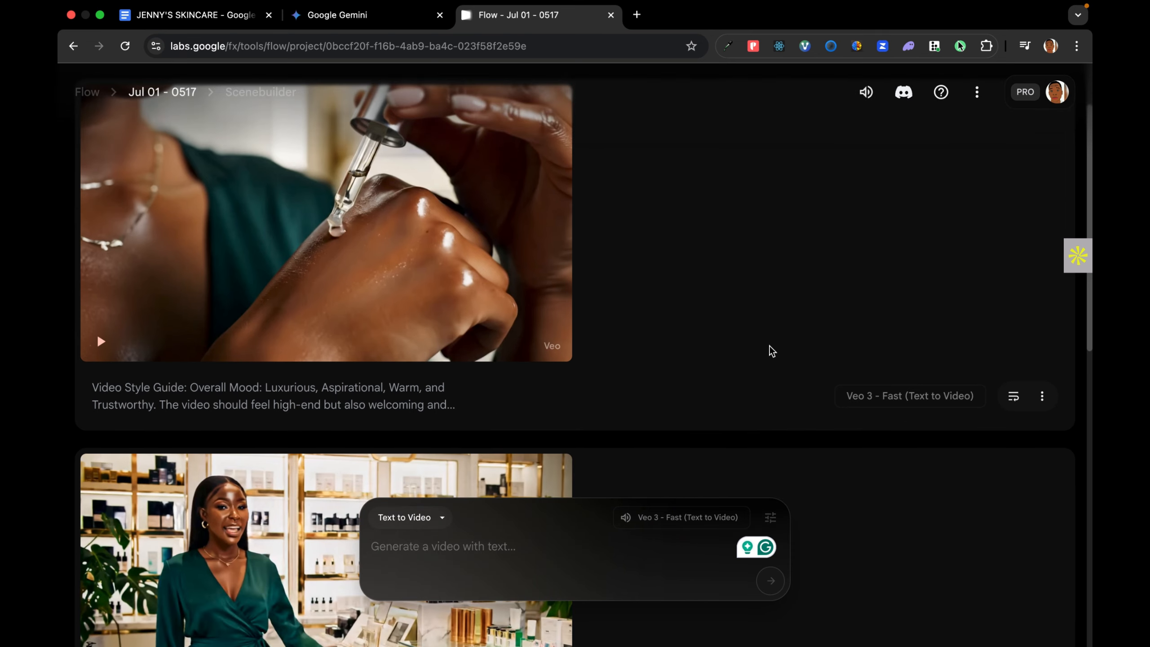
Add the skincare products clip to the scene in Scenebuilder
scroll(775, 262, down, 15)
scroll(743, 313, down, 5)
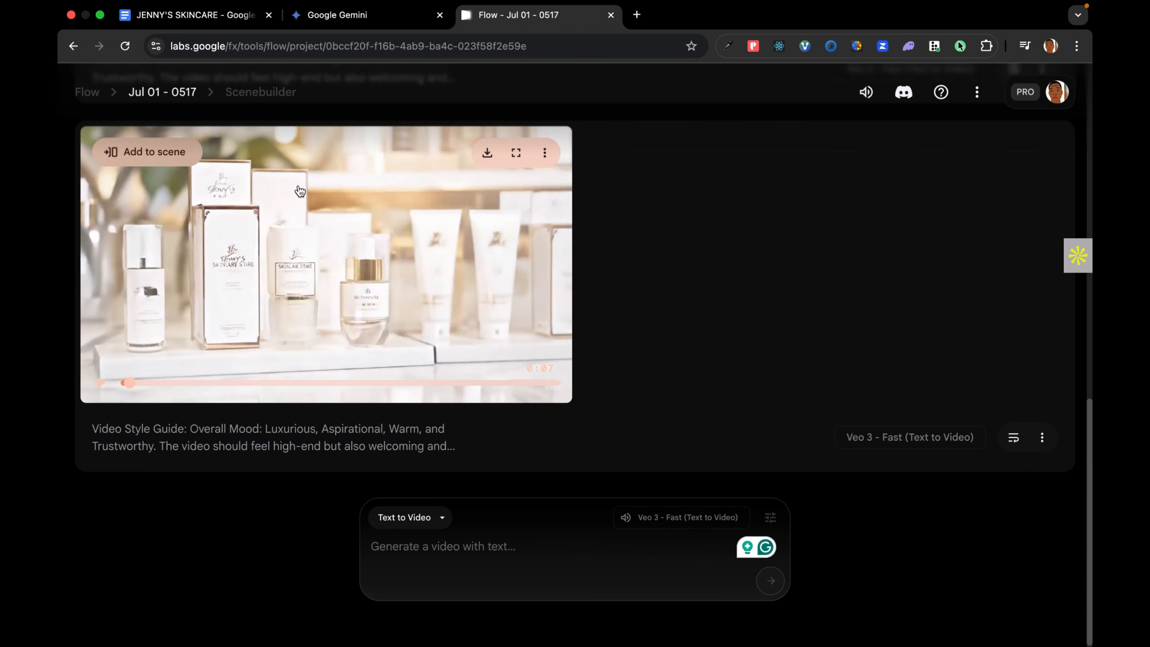
click(162, 153)
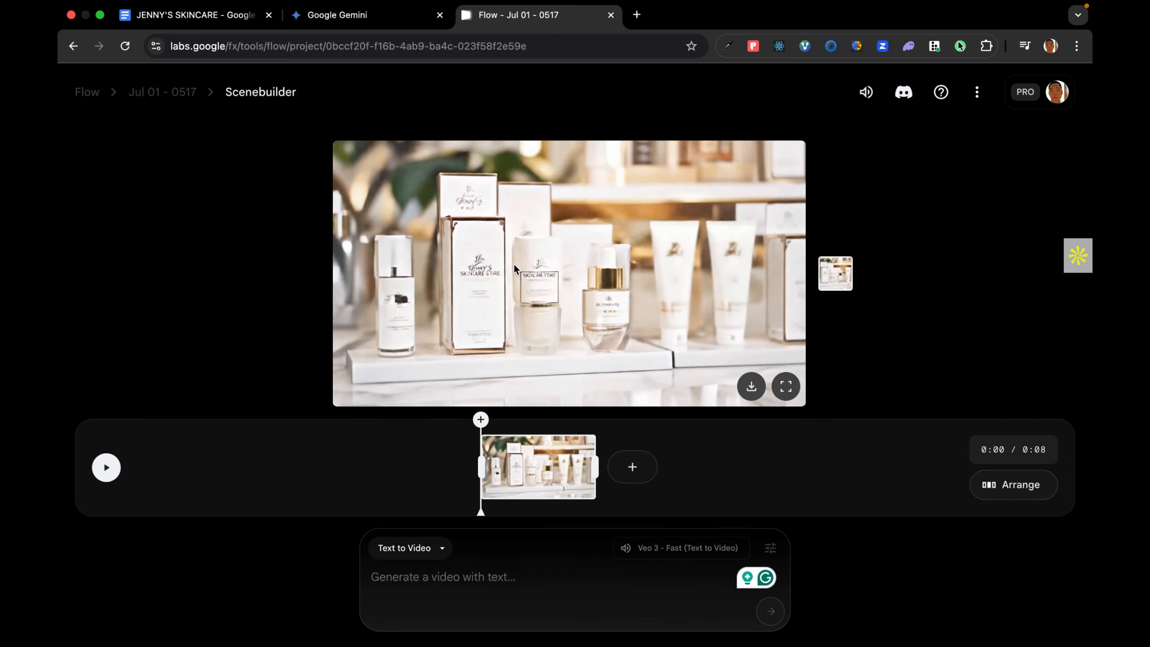
Add the clip of the woman gesturing in the store, followed by the serum close-up clip, to the scene after the products clip
click(174, 93)
scroll(351, 343, down, 1)
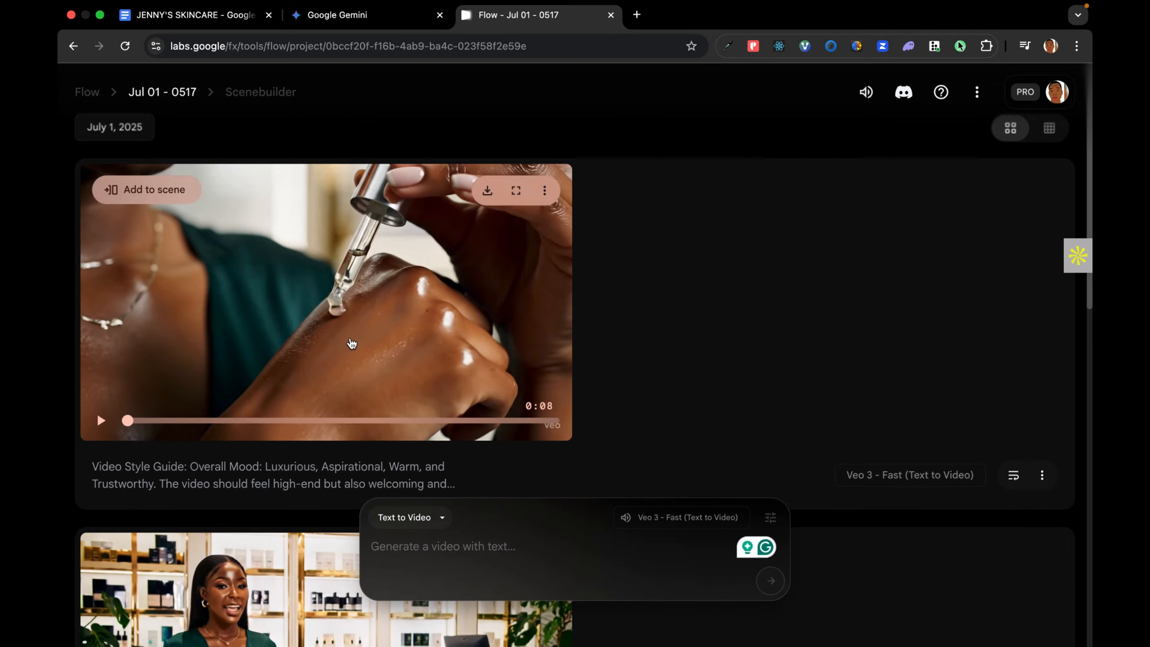
scroll(351, 343, down, 6)
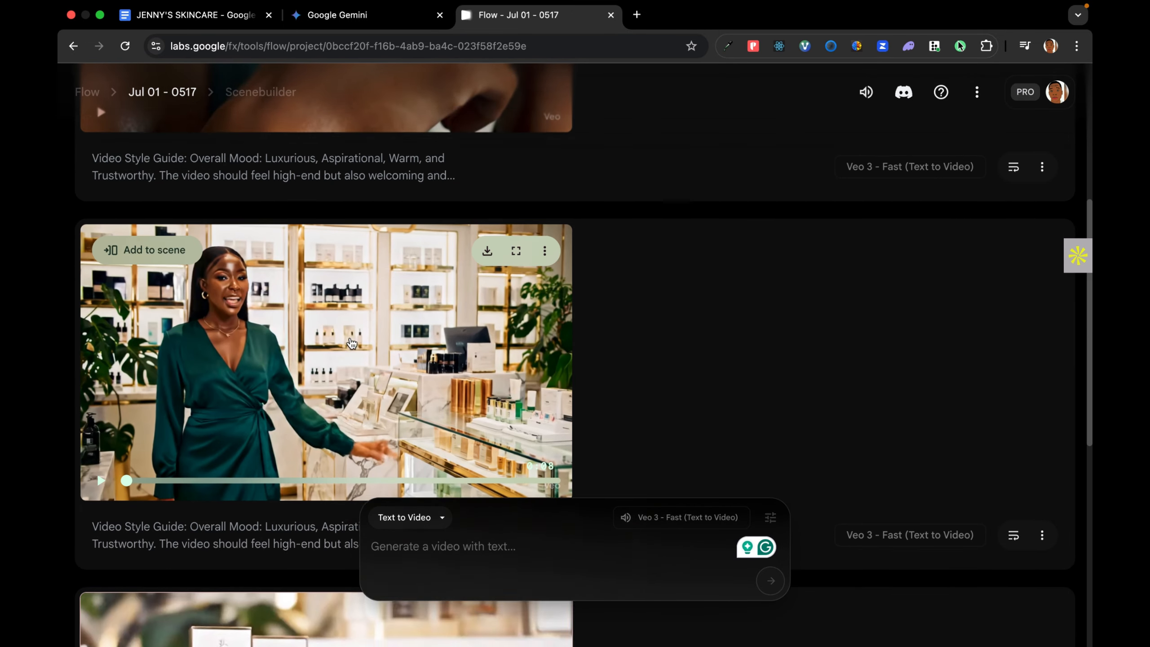
scroll(352, 343, down, 2)
click(159, 143)
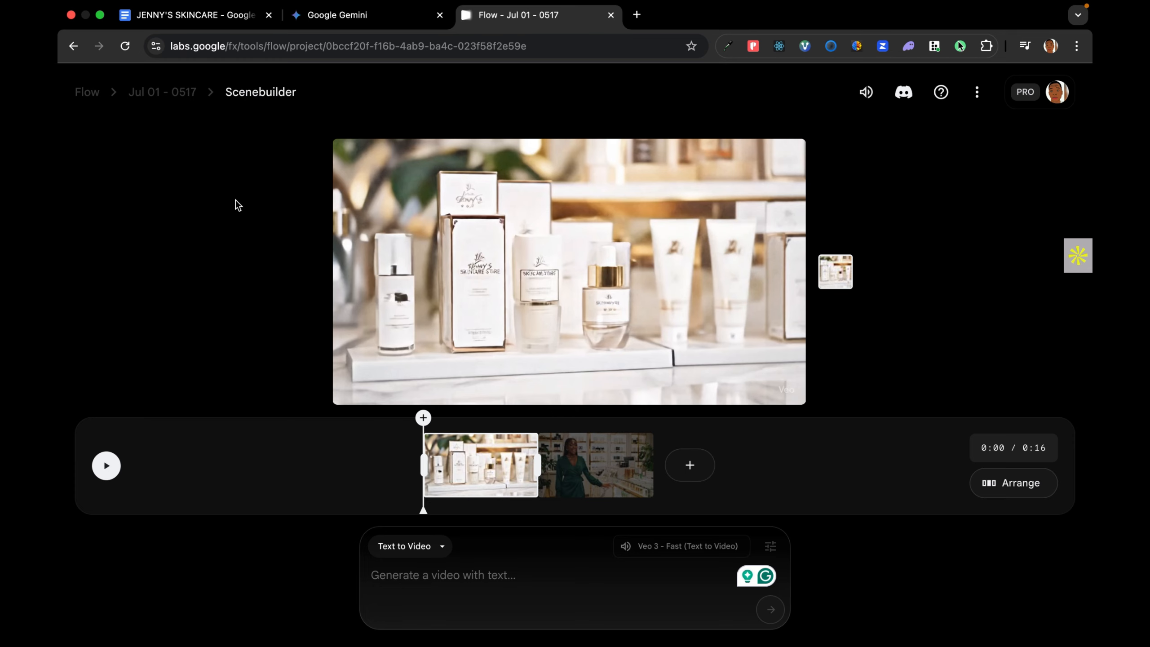
click(149, 93)
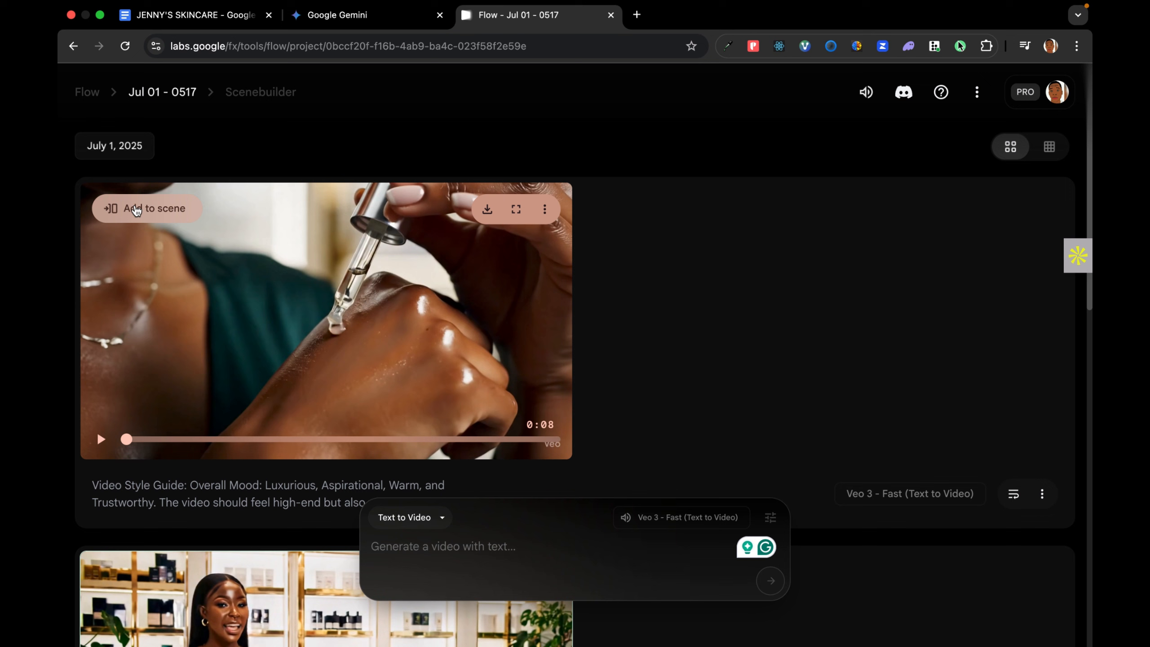
click(153, 213)
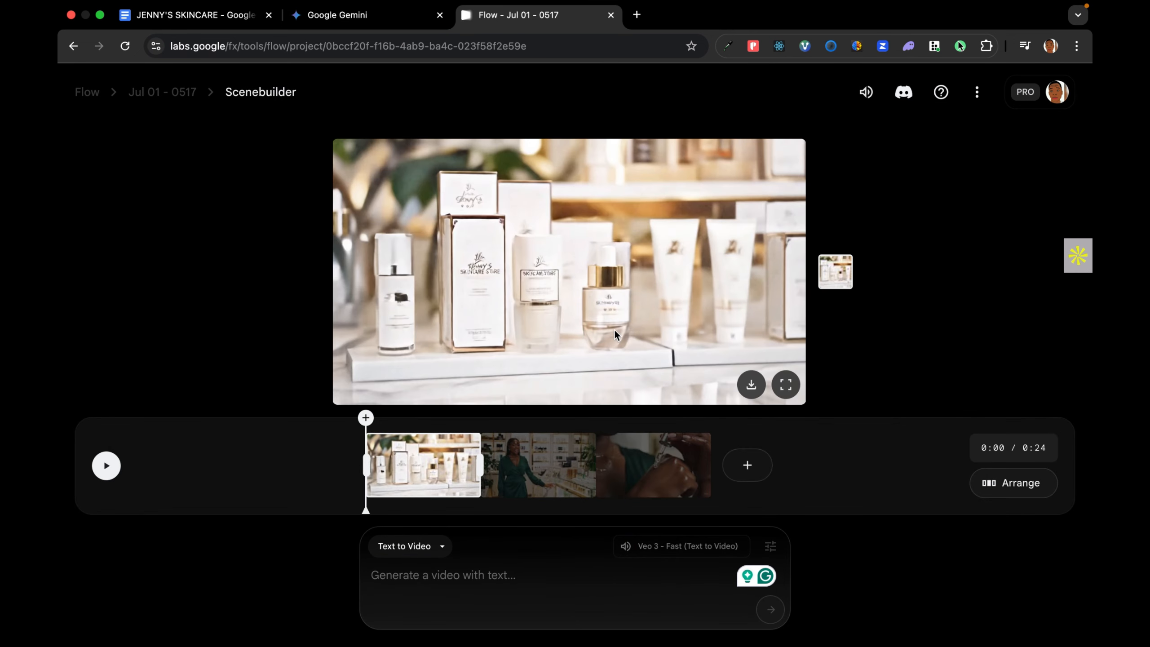
Preview points within the serum and store clips on the Scenebuilder timeline to check the assembled sequence
click(365, 419)
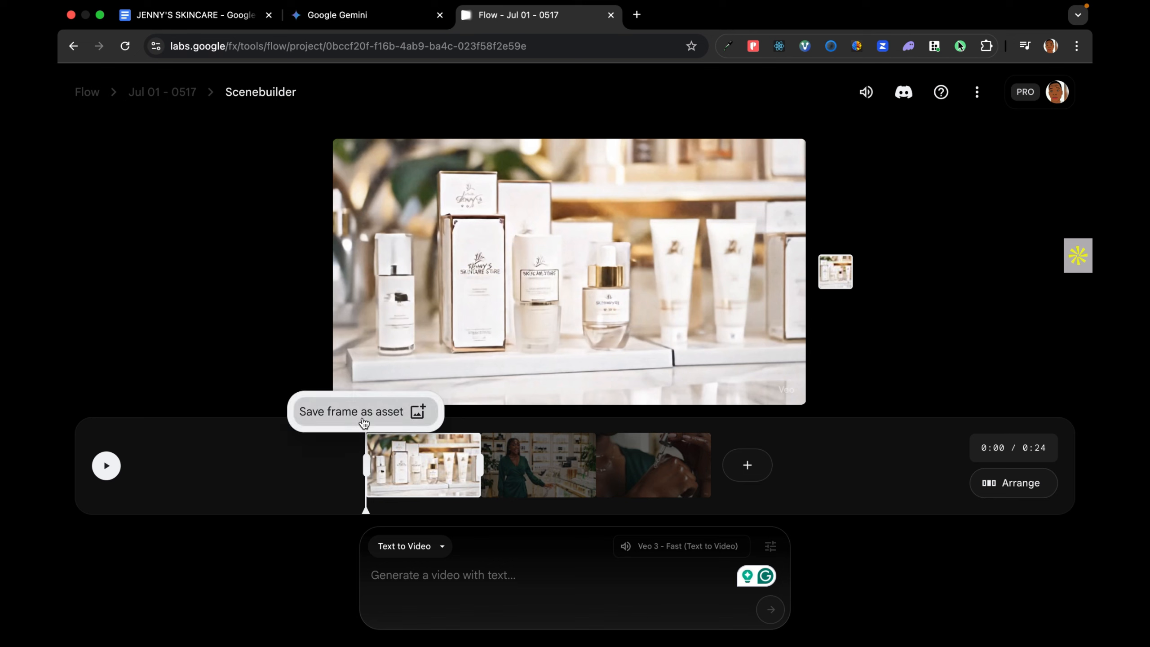
click(548, 465)
click(674, 464)
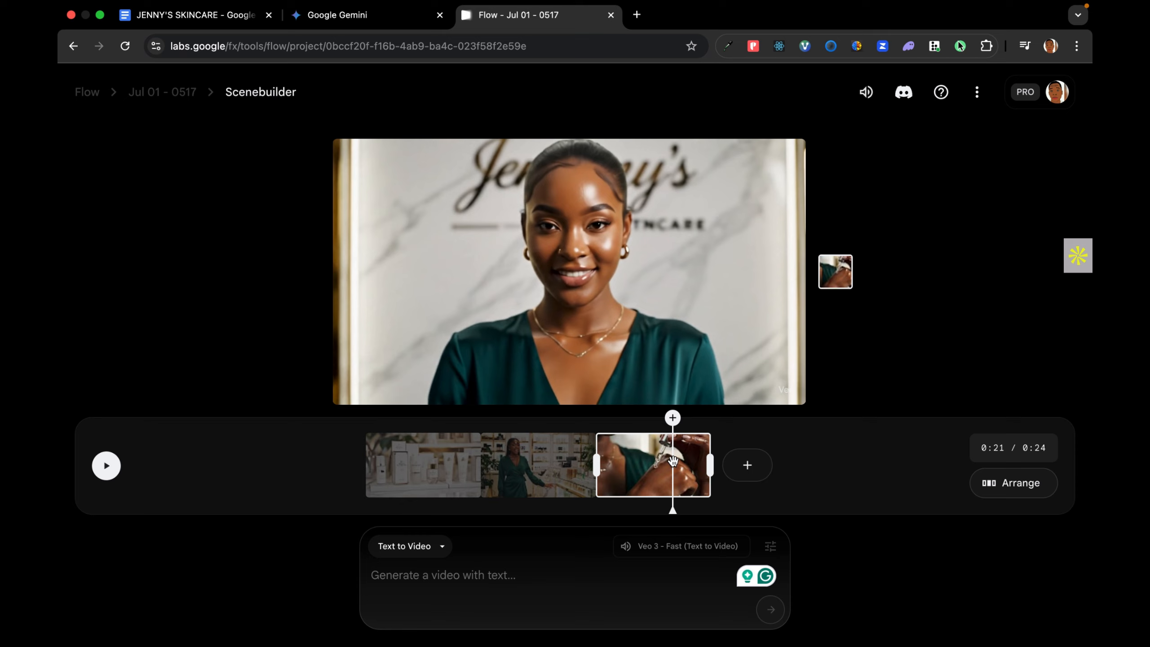
click(534, 459)
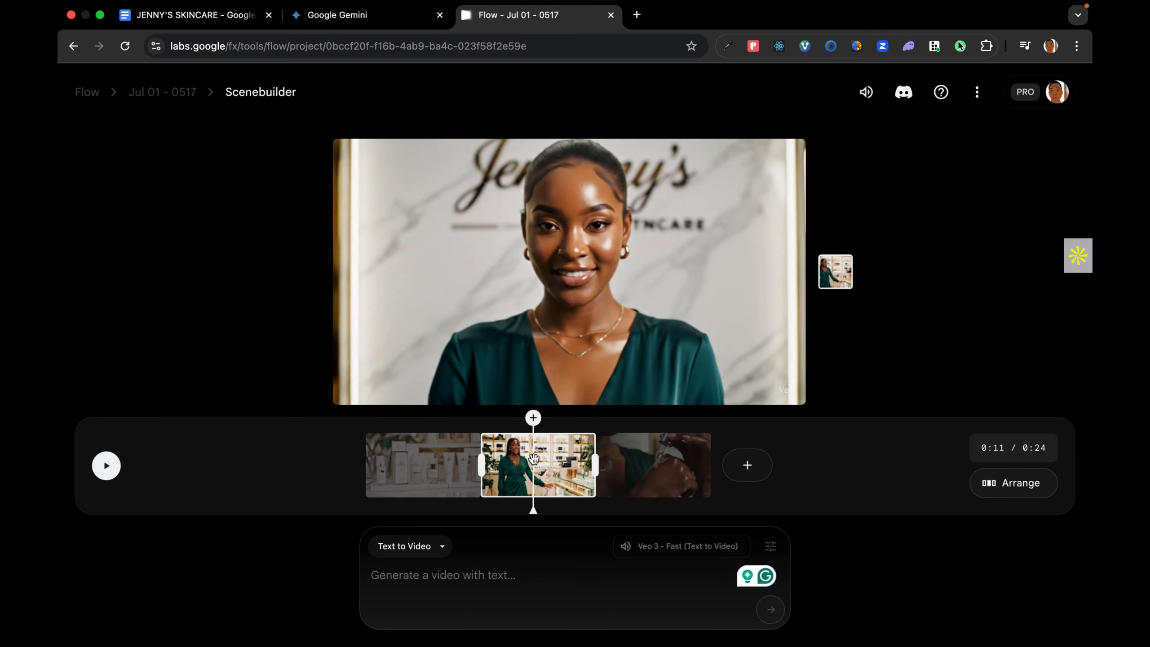